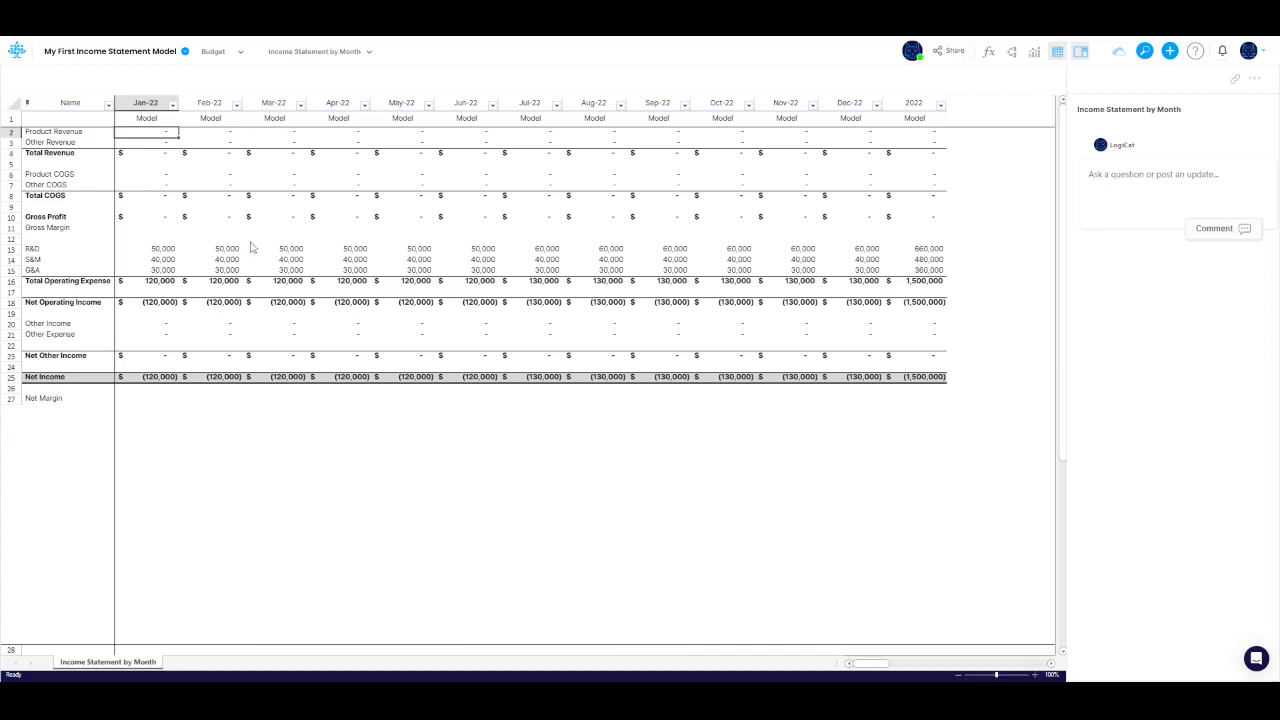
right_click(293, 251)
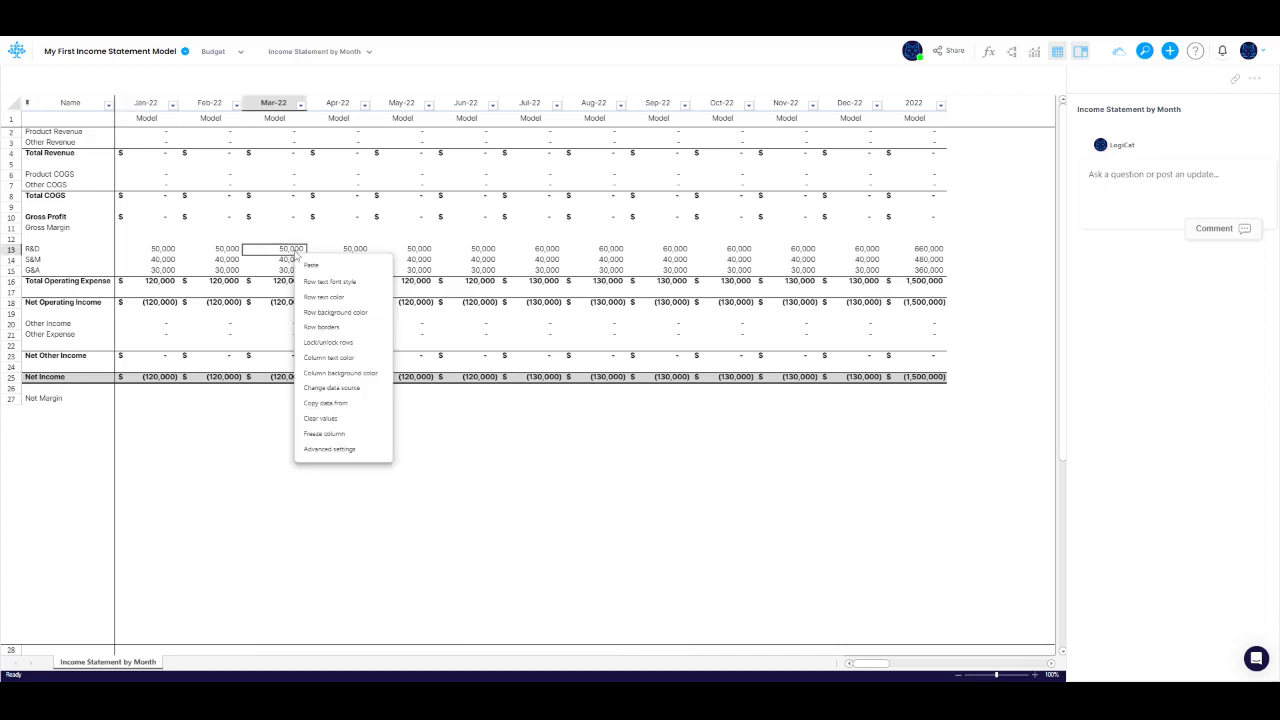
mouse_move(345, 422)
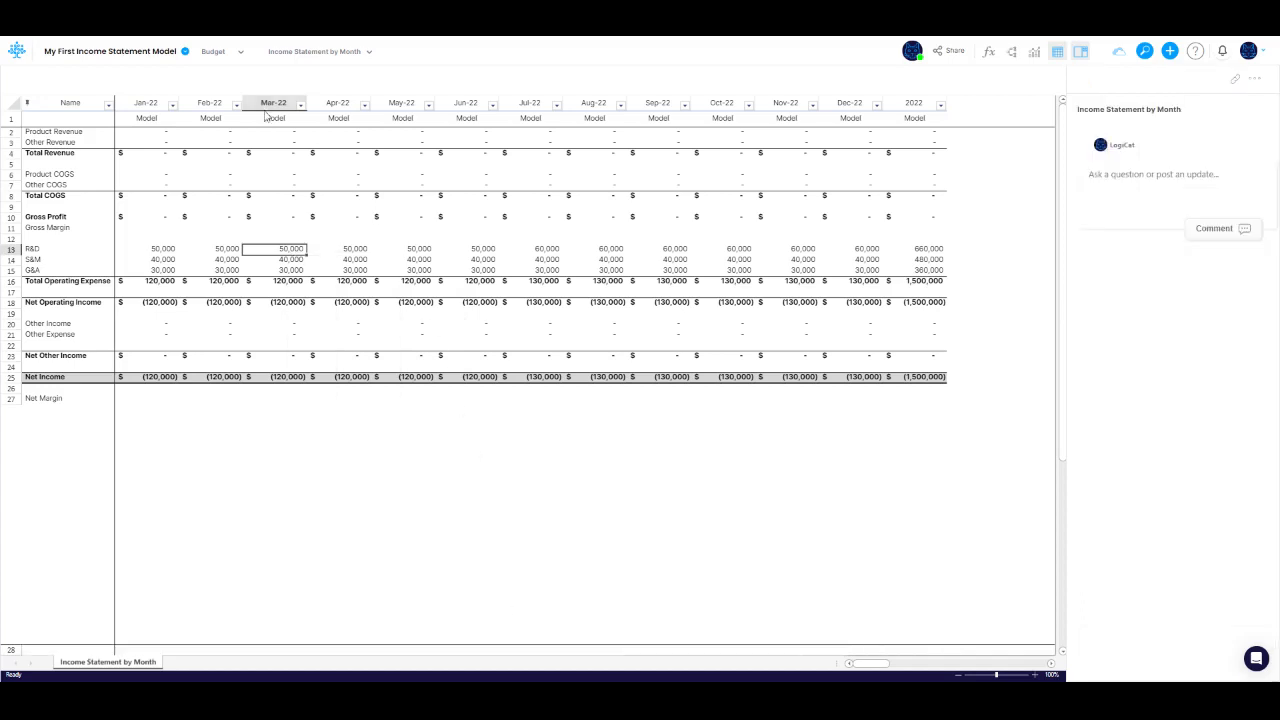
Show the model canvas and locate the income statement's Product Revenue node on it
left_click(292, 134)
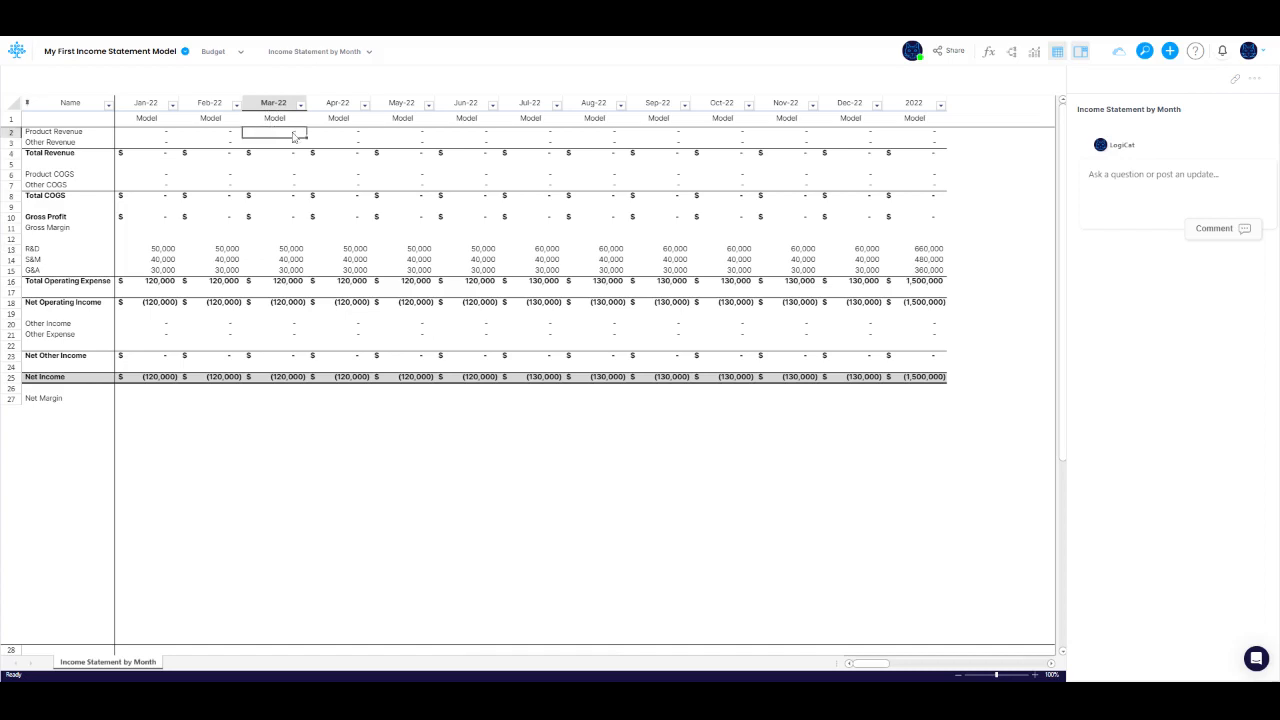
left_click(1012, 55)
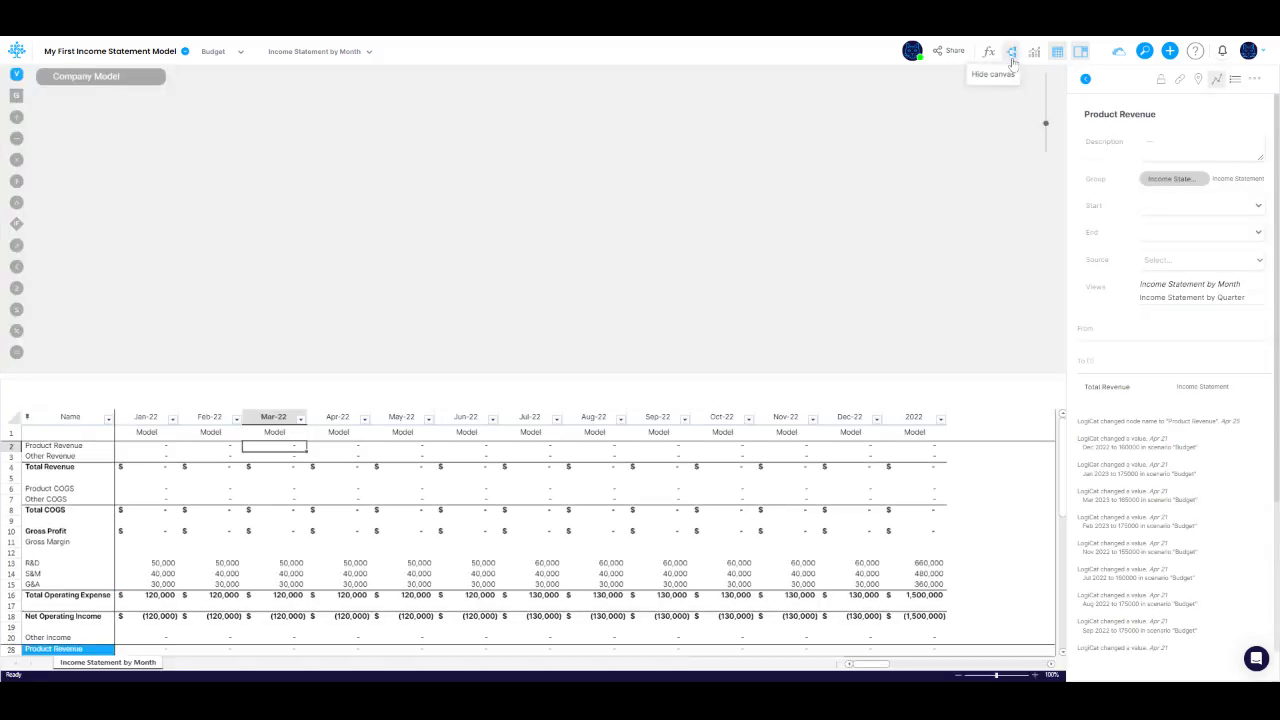
left_click(1199, 82)
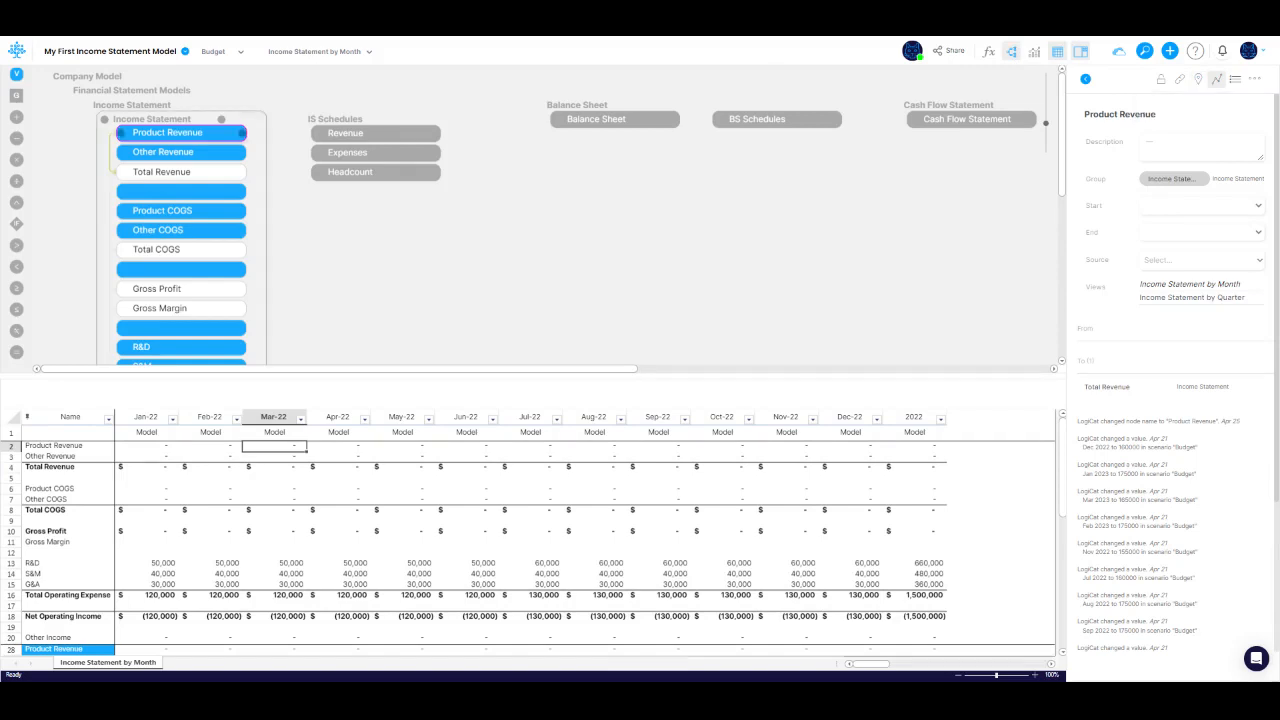
Expand the Revenue group under IS Schedules and add a new group named Product Revenue inside it
left_click(380, 140)
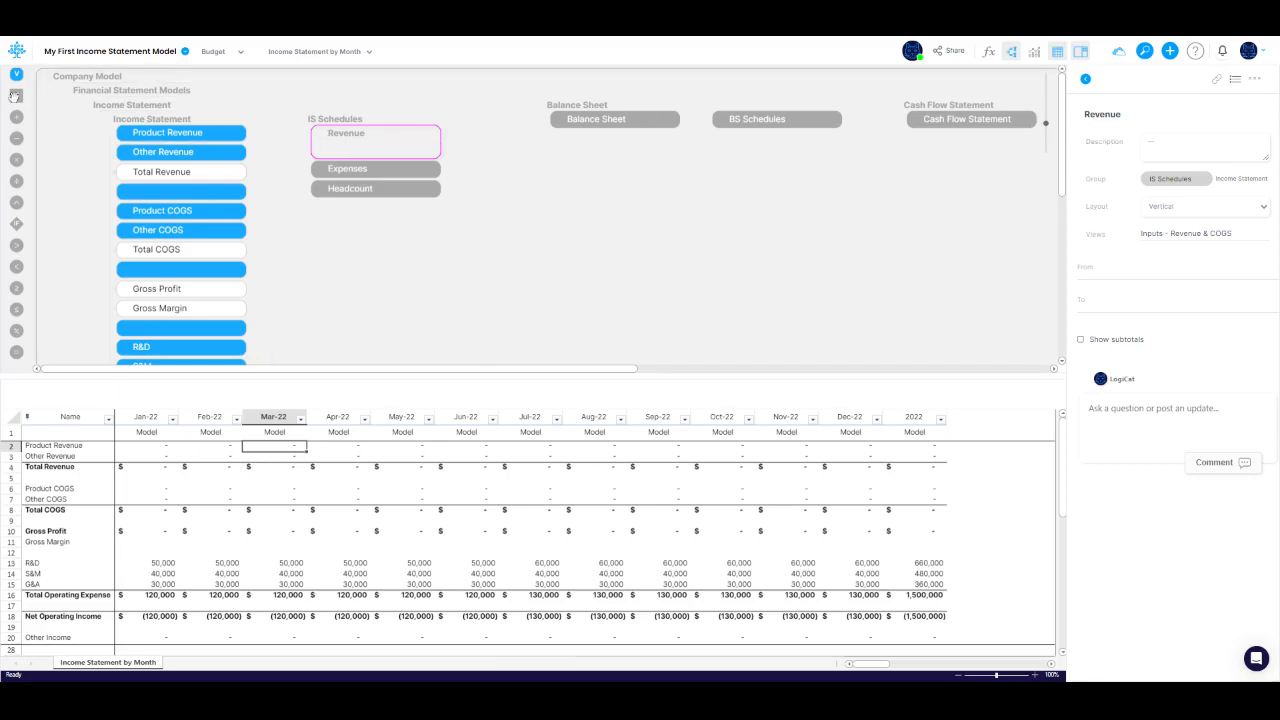
left_click_drag(15, 95, 330, 150)
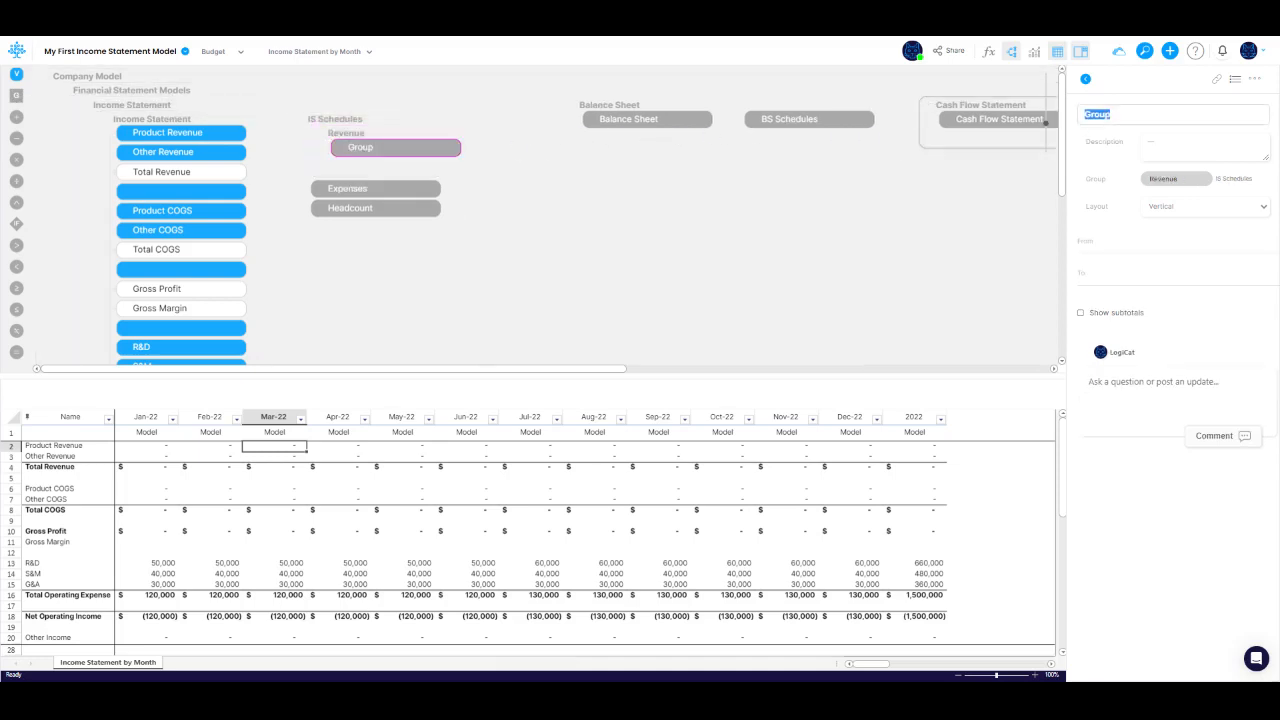
type("Product Revenue")
key("Tab")
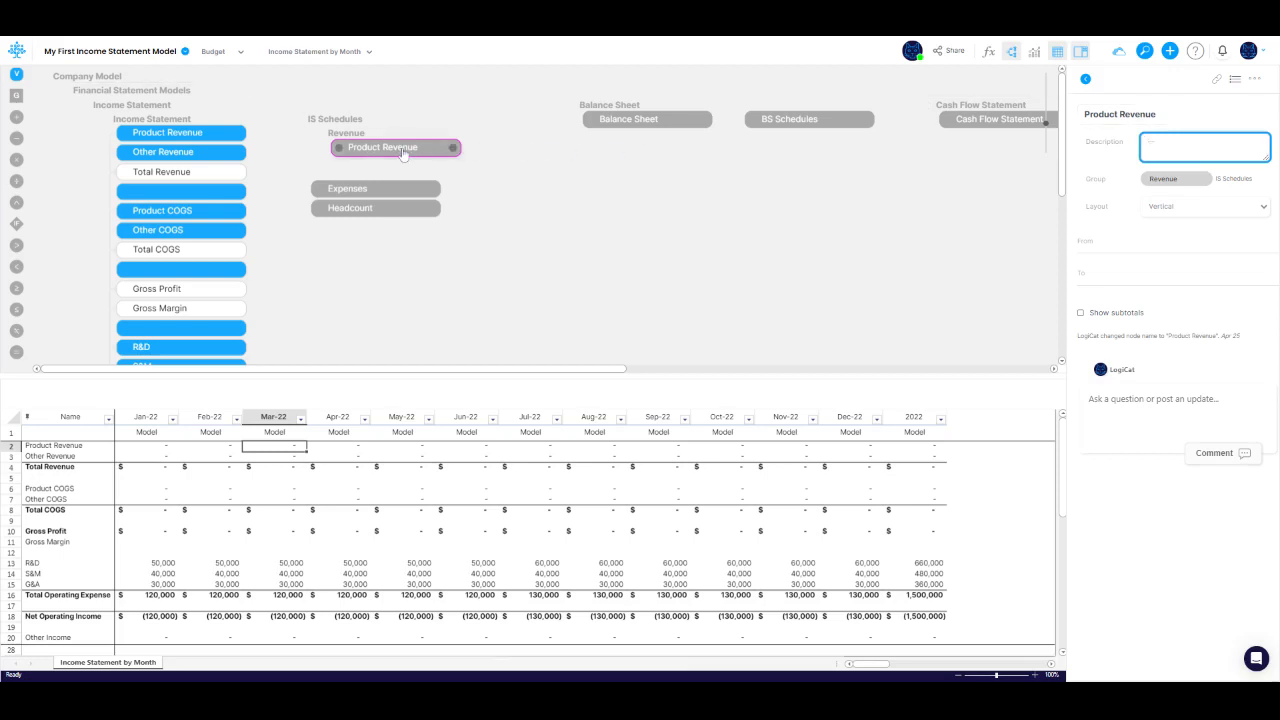
Expand the new Product Revenue group under IS Schedules and convert it into a component
left_click_drag(404, 154, 400, 148)
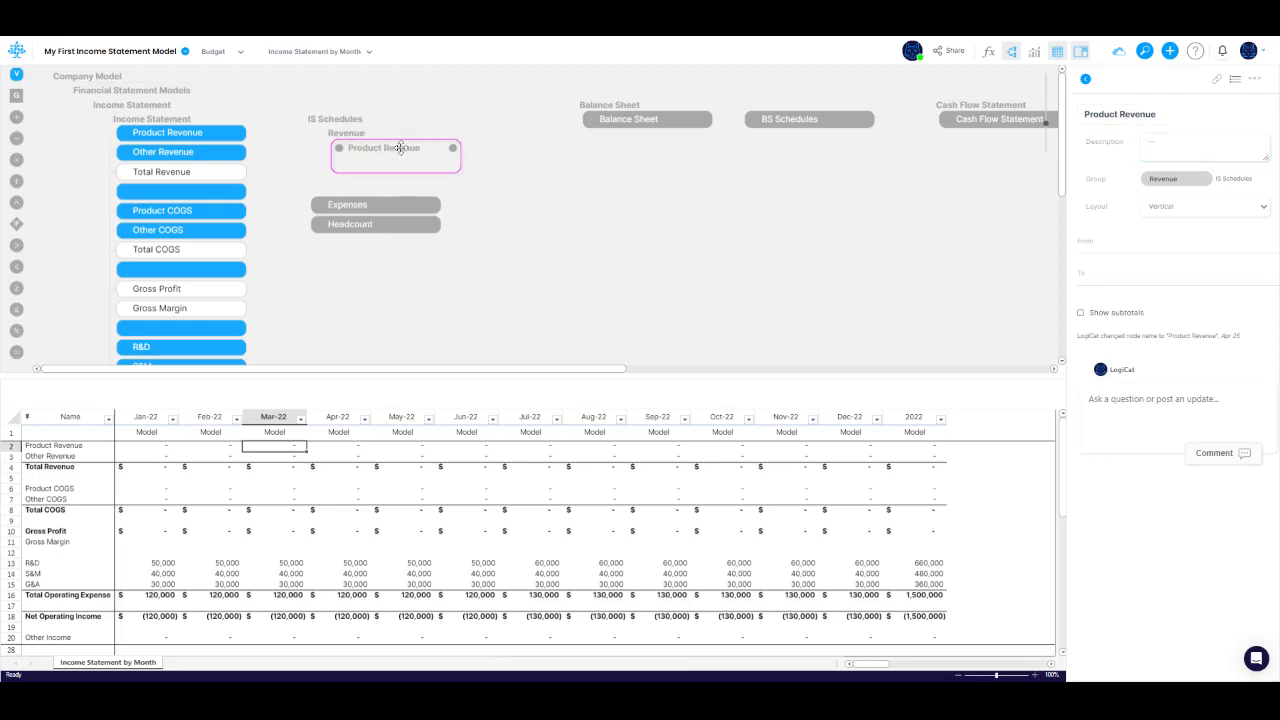
right_click(400, 148)
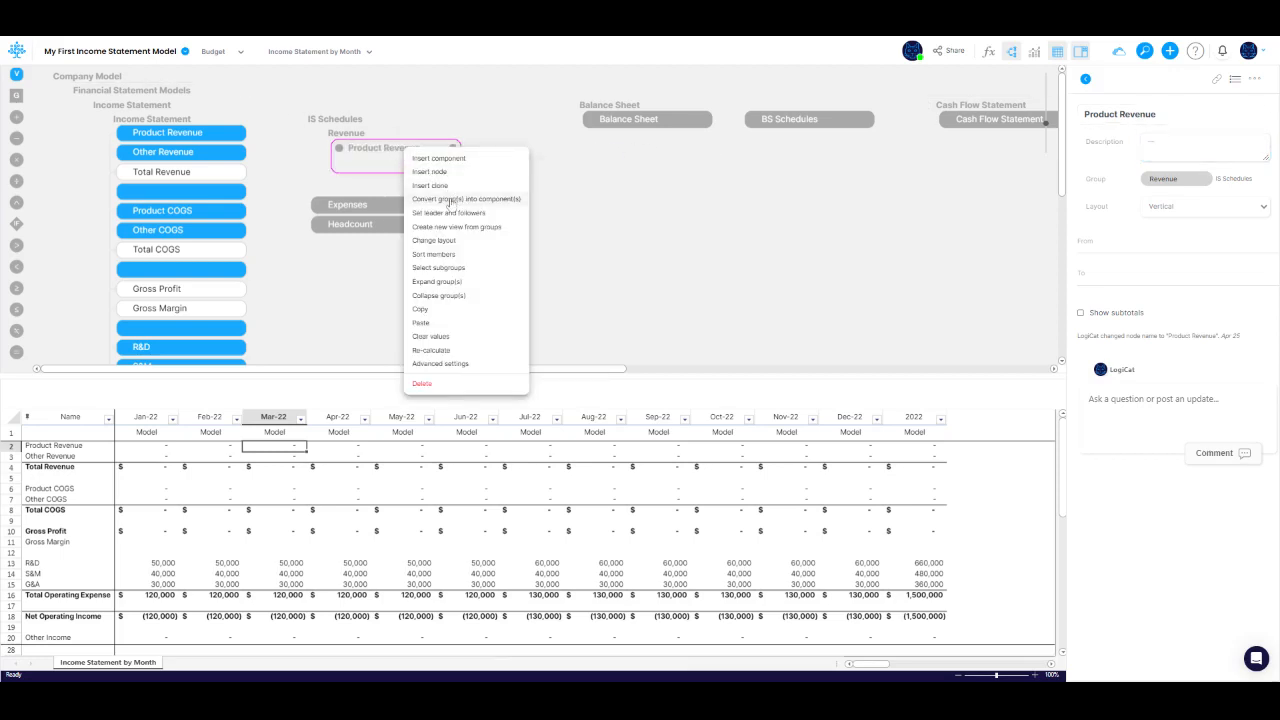
left_click(477, 198)
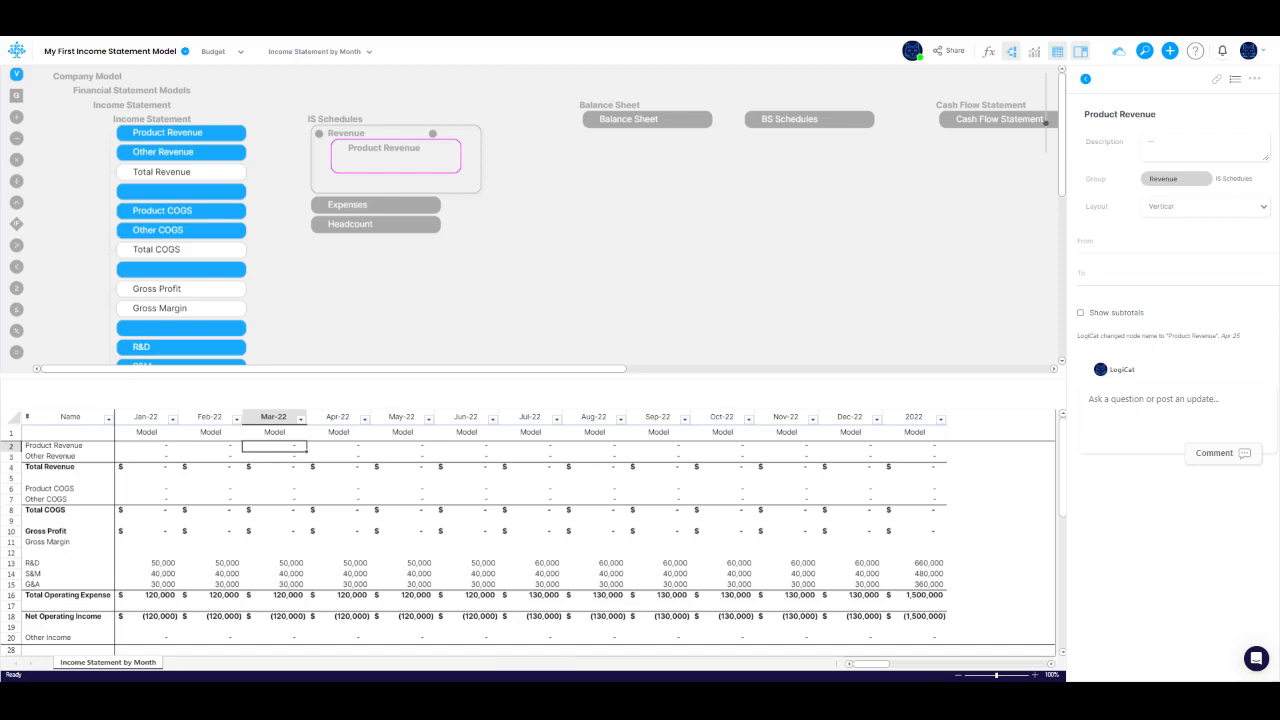
Add two variables to the Product Revenue component and name the first one # of Units
right_click(404, 153)
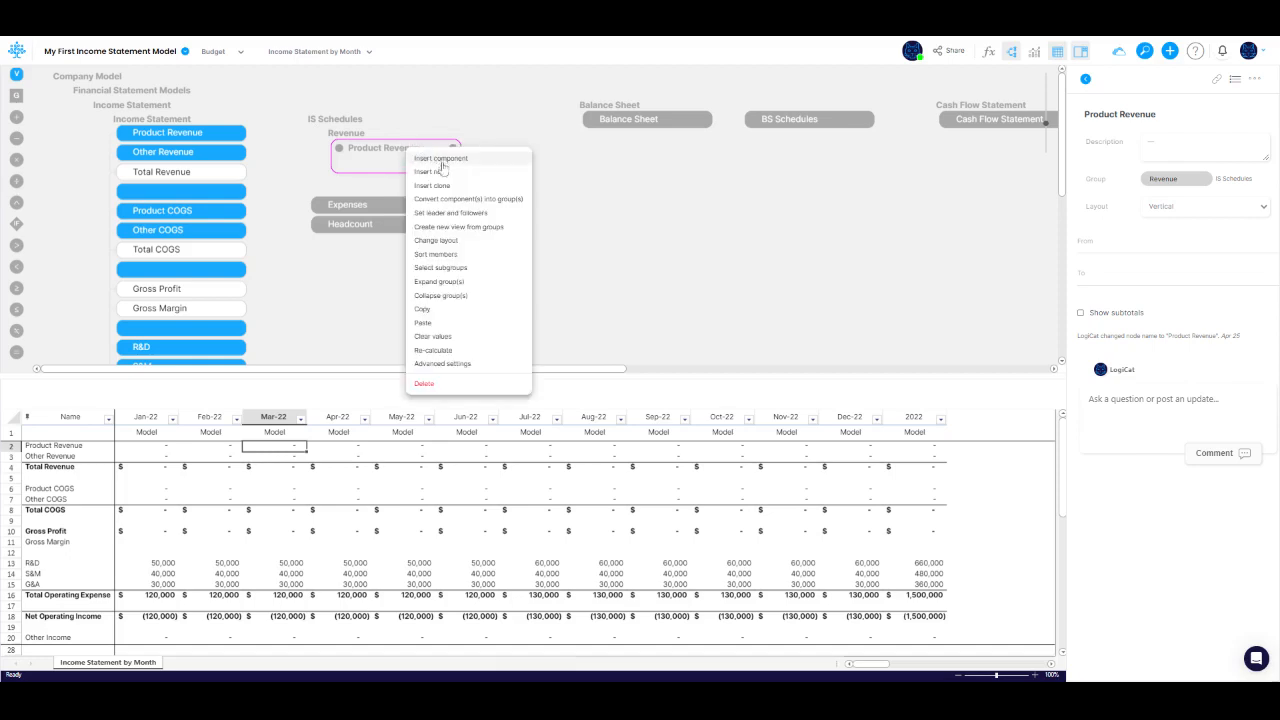
mouse_move(440, 172)
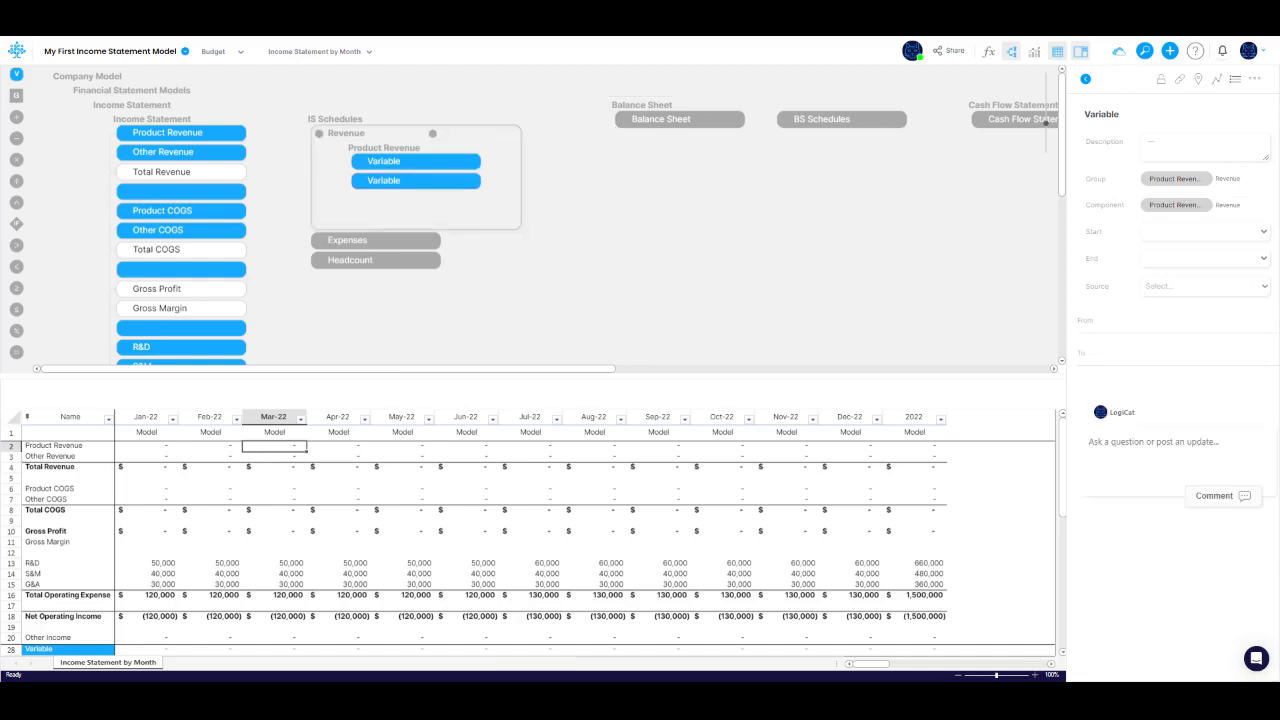
left_click(466, 163)
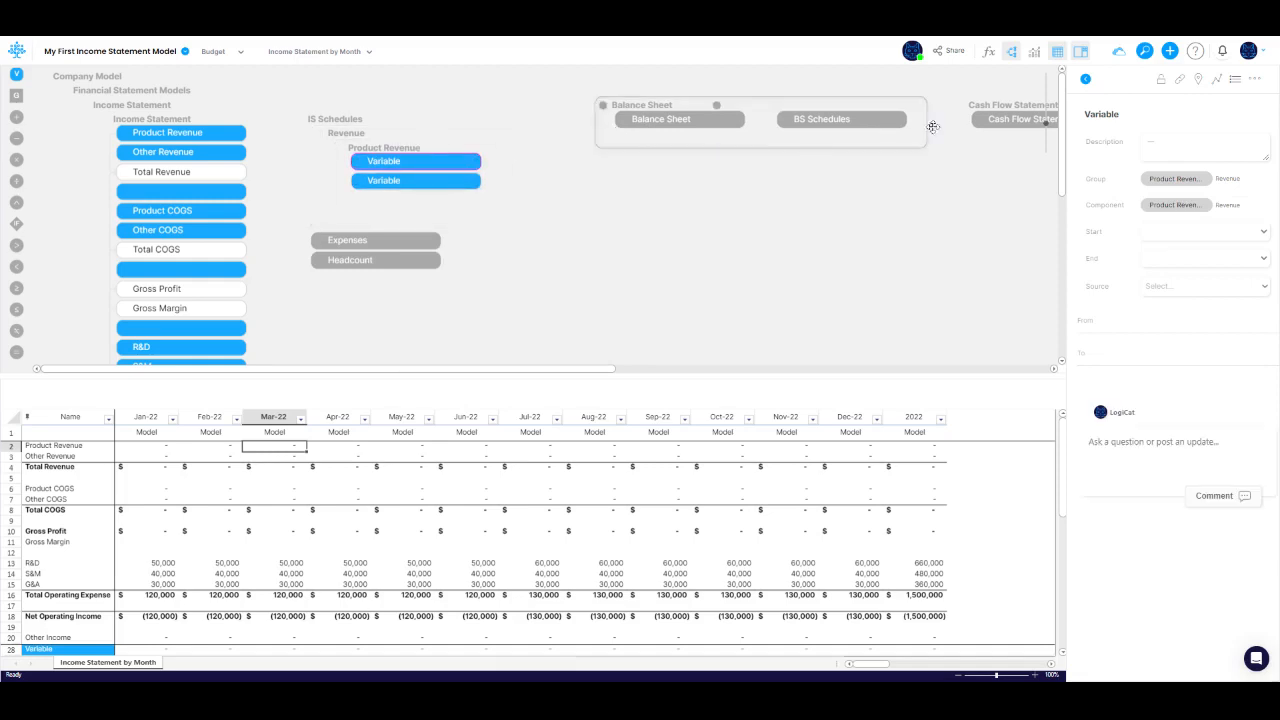
key("ctrl+a")
type("# of")
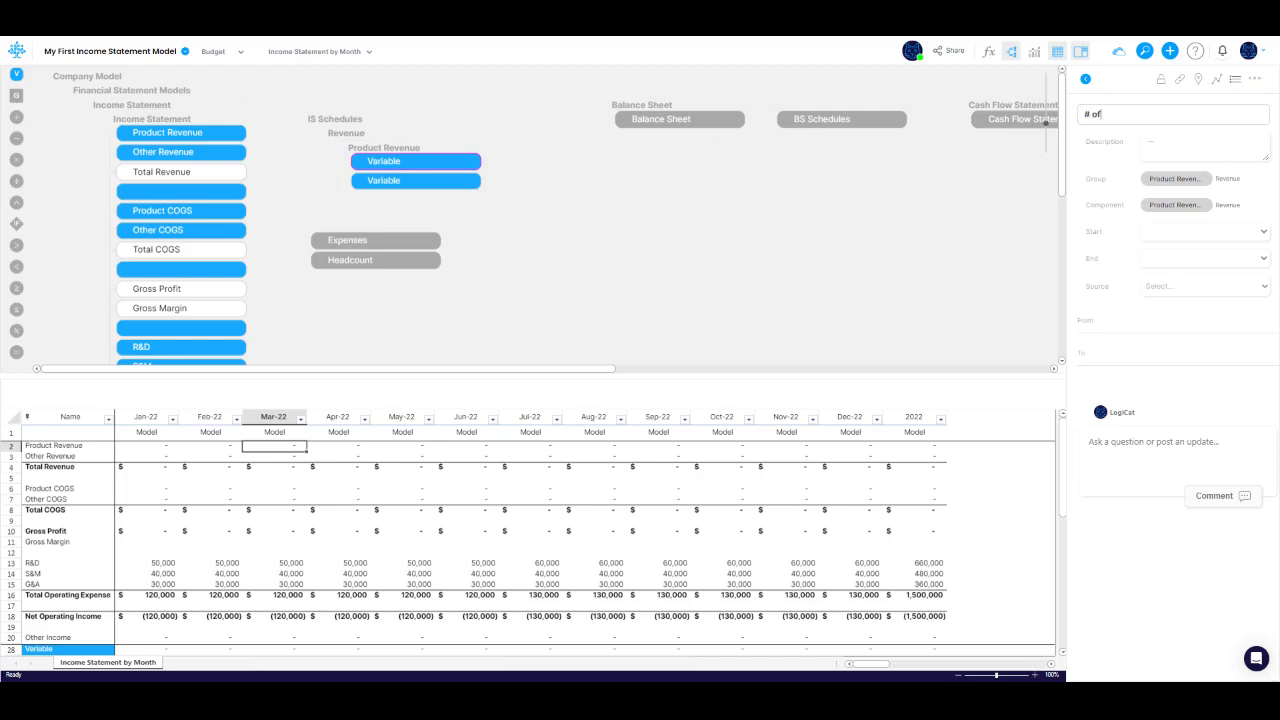
type(" Units")
key("Return")
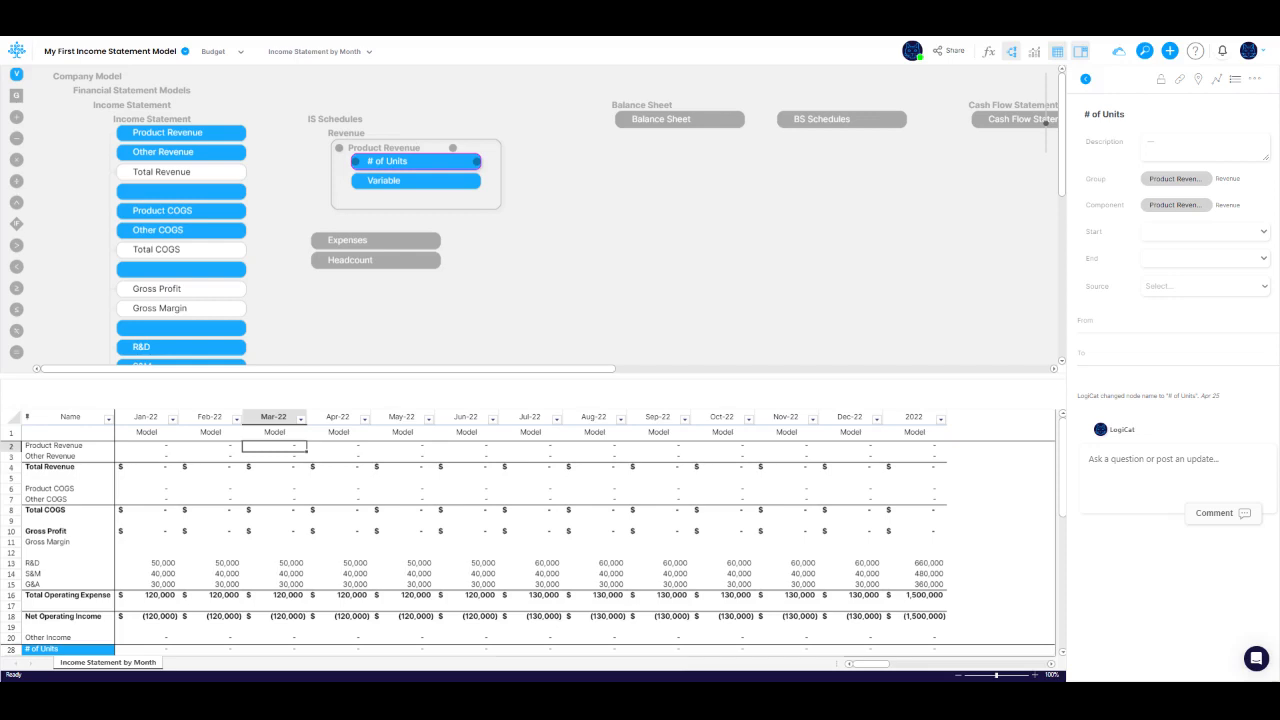
Rename the second variable in the Product Revenue component as Sales Price Per Unit
left_click(446, 182)
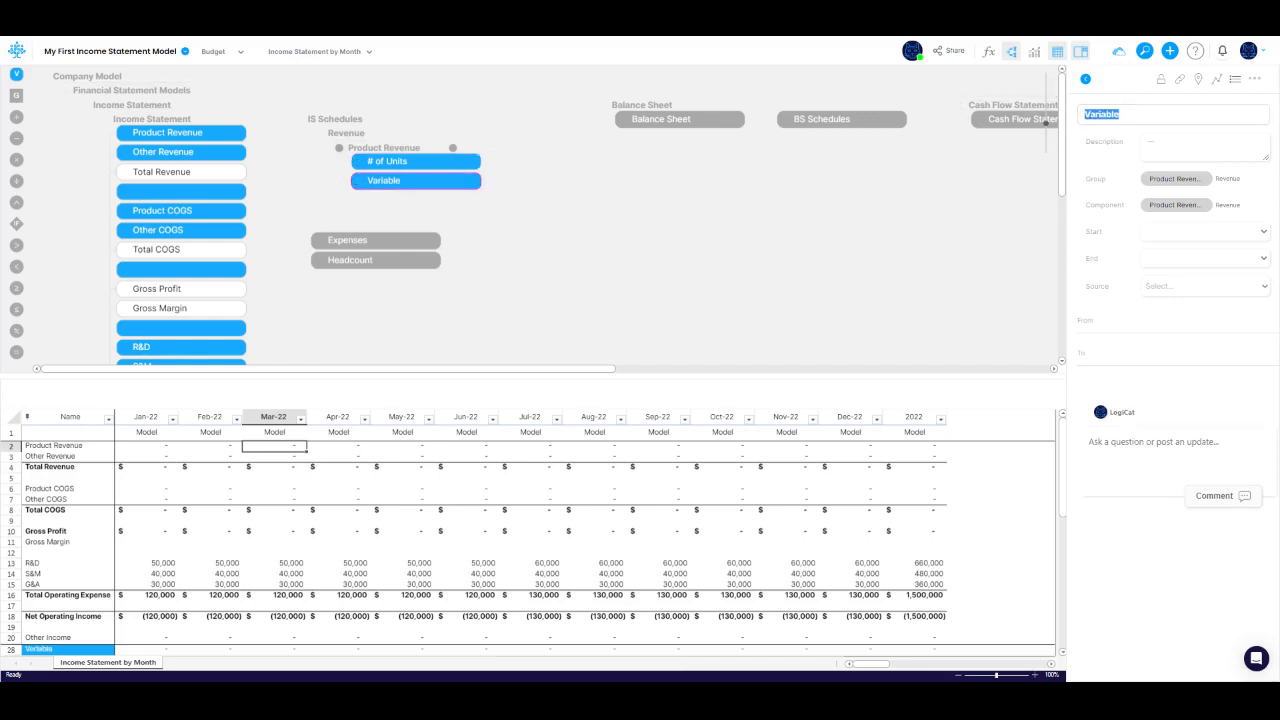
type("Sales Price Per Unit")
key("Tab")
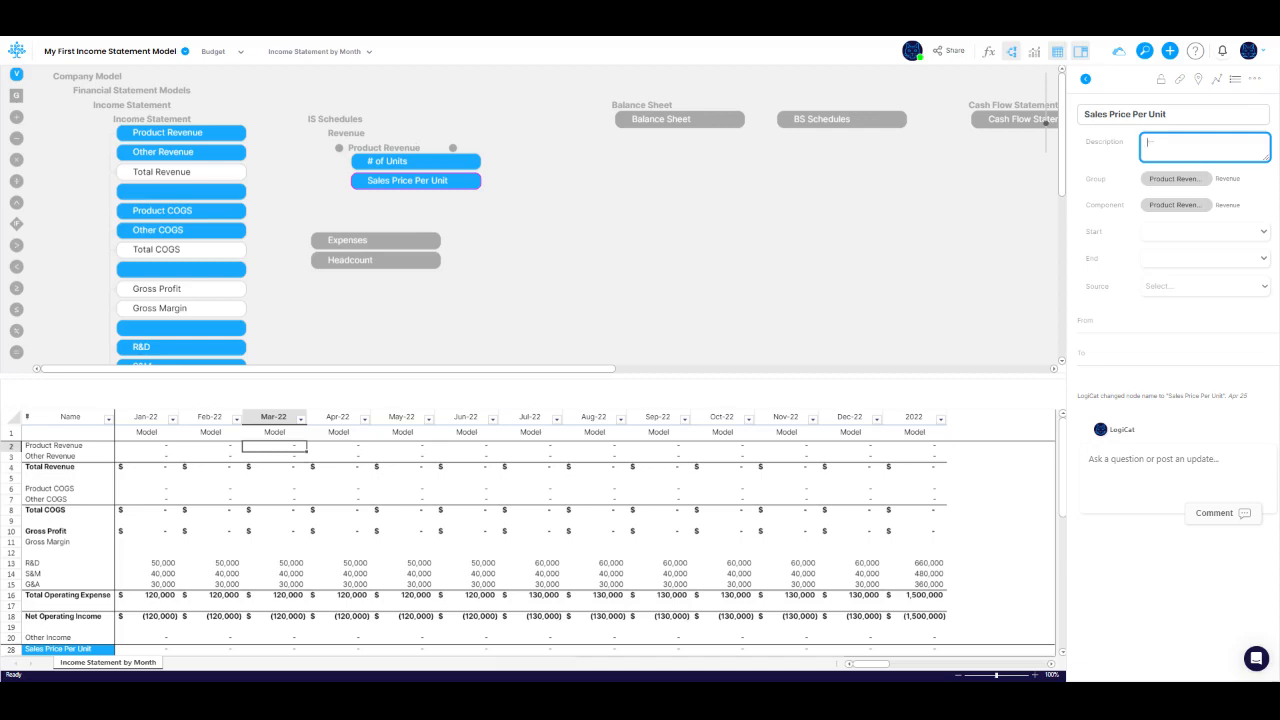
Configure the Sales Price Per Unit node as a Constant with $ USD format and 0 decimals
right_click(457, 180)
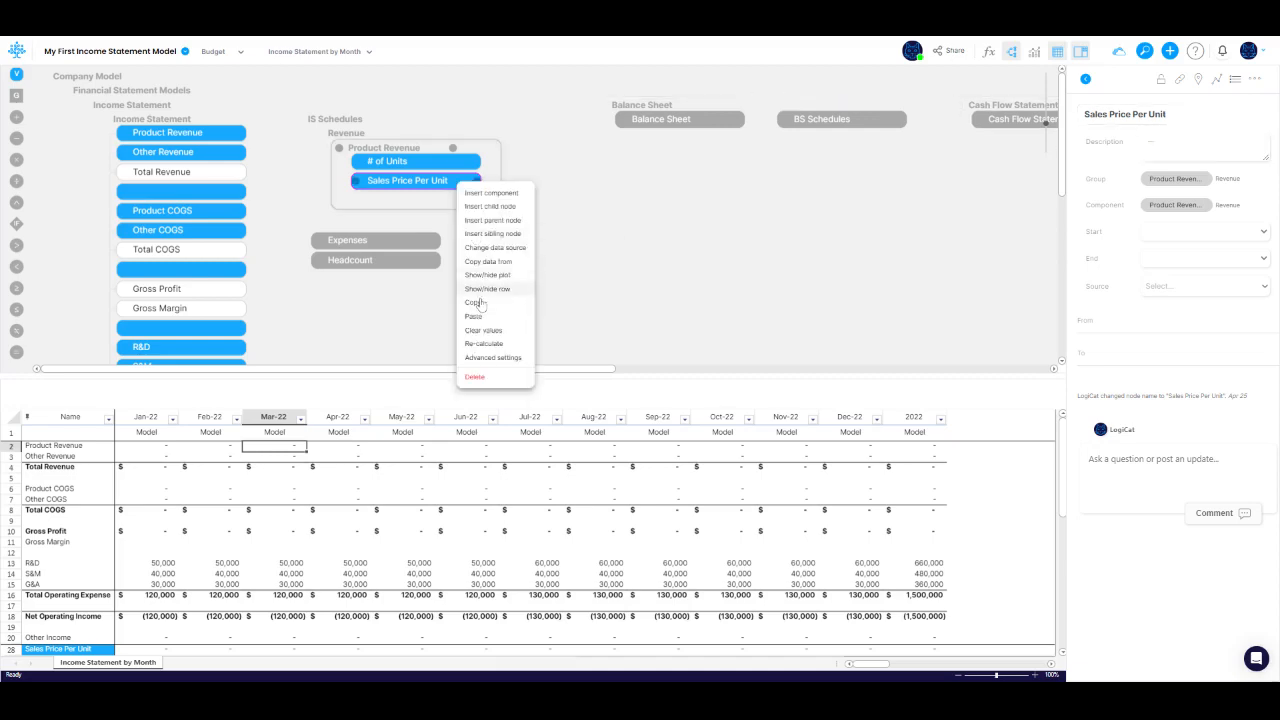
left_click(480, 357)
left_click(505, 152)
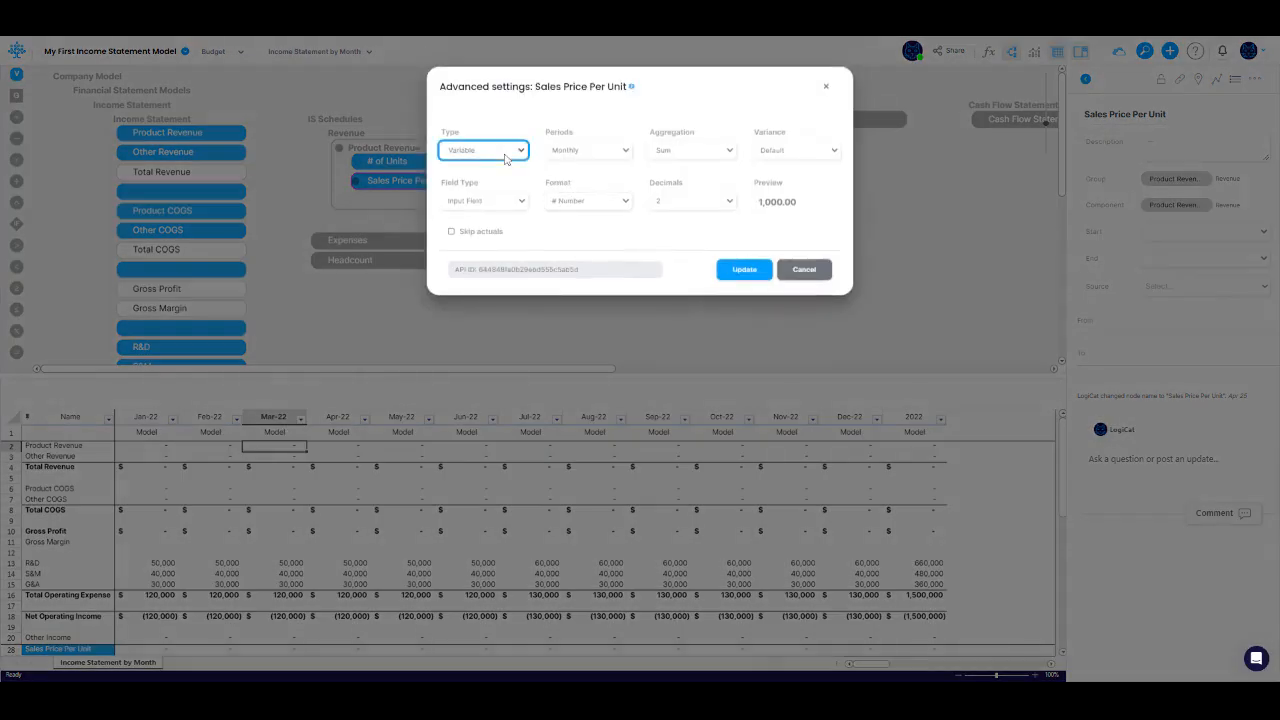
left_click(502, 180)
left_click(586, 204)
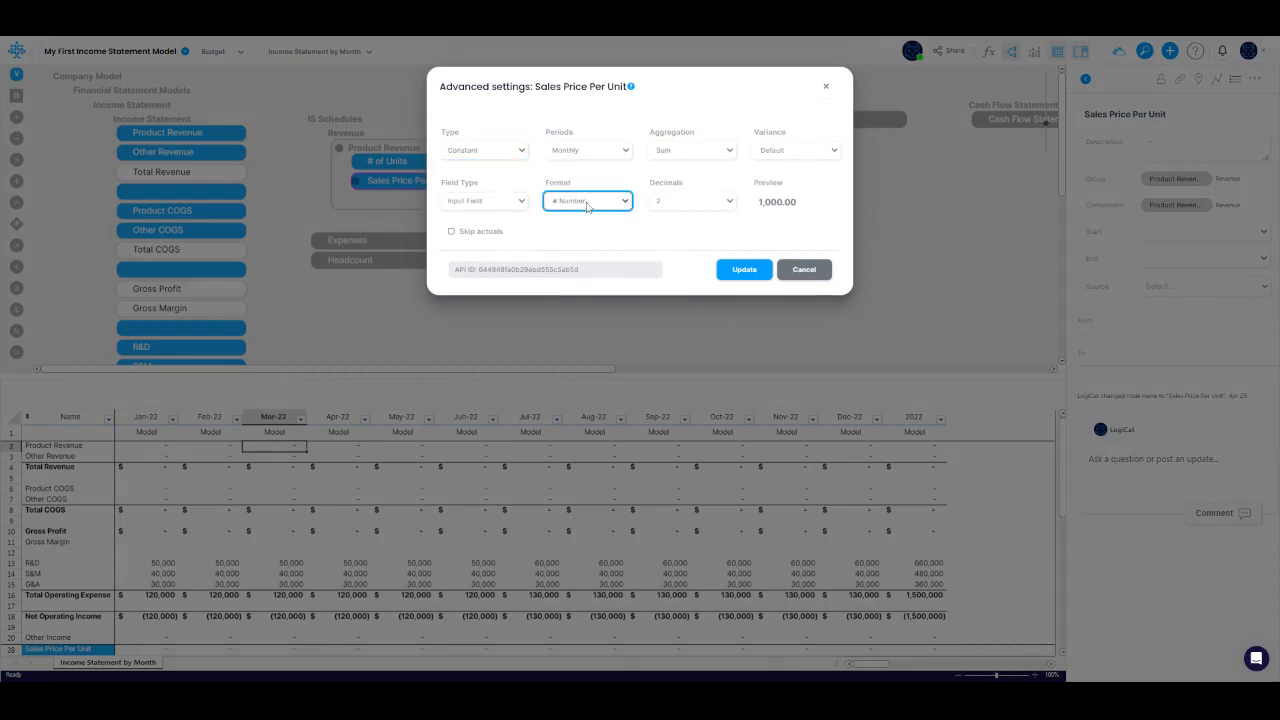
left_click(635, 210)
left_click(629, 209)
left_click(612, 225)
left_click(667, 207)
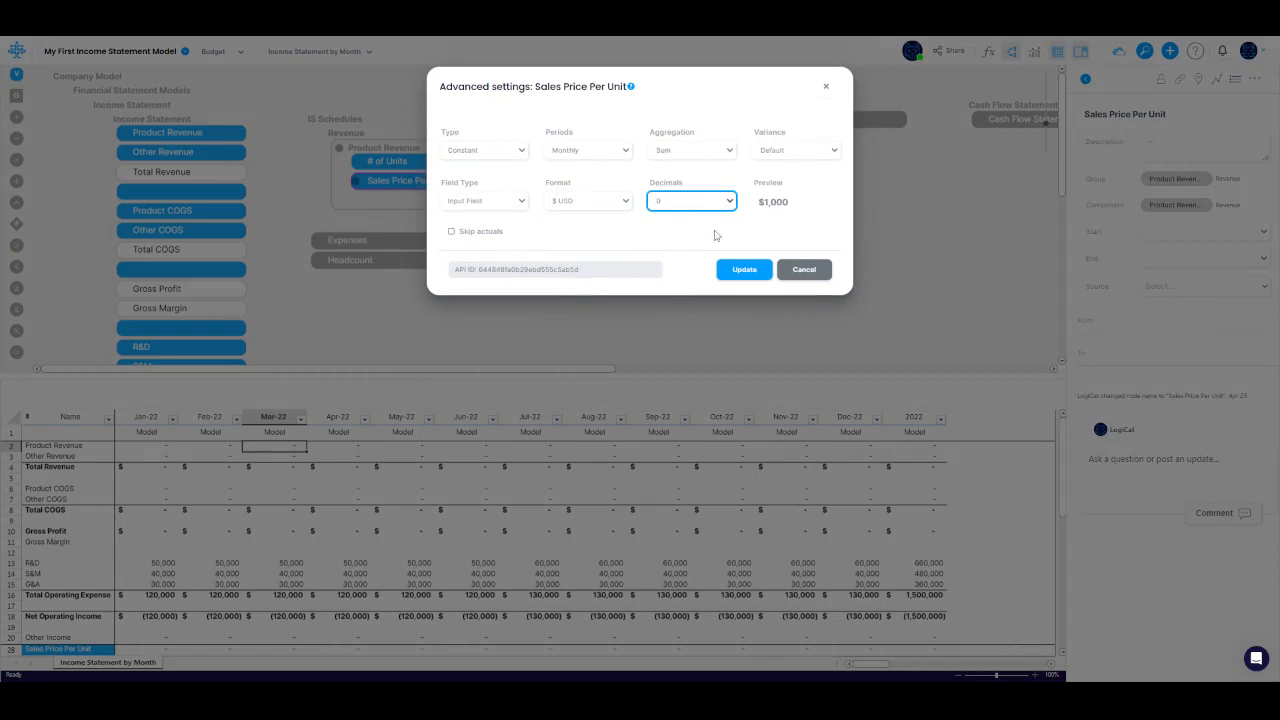
left_click(745, 272)
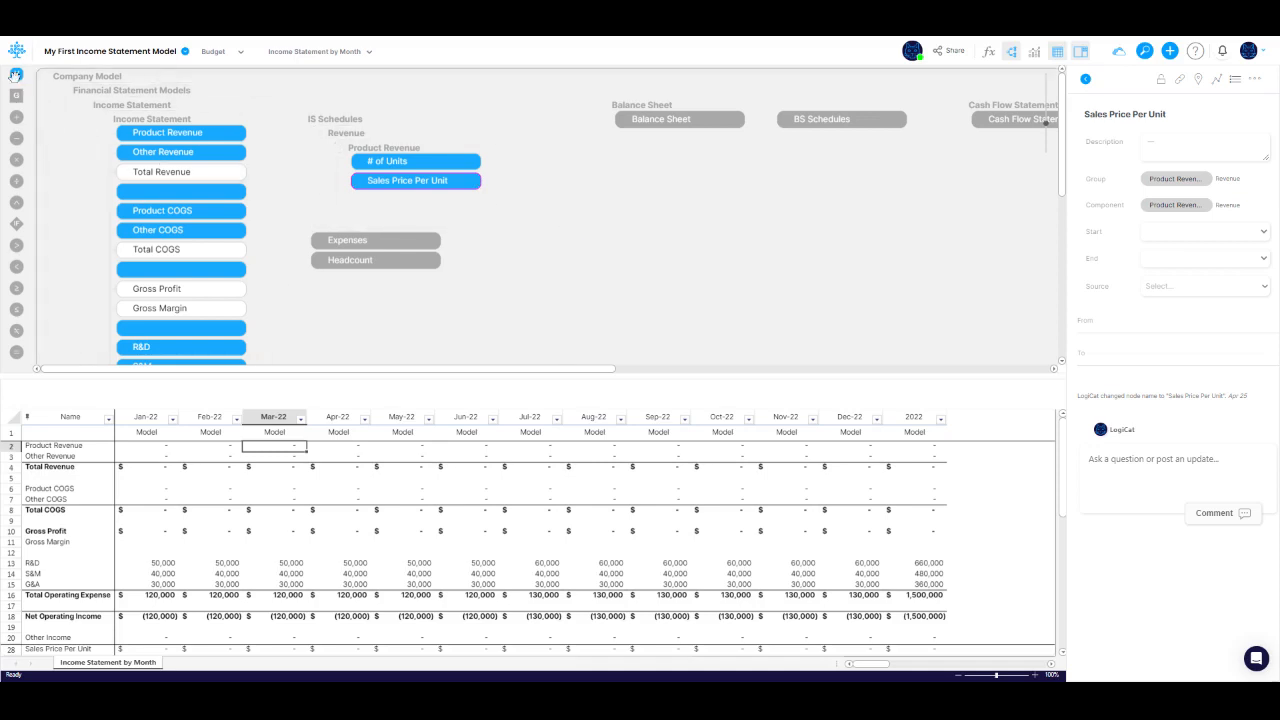
Add a third variable named Product Revenue and a multiplication operator below it in the Product Revenue component
left_click_drag(16, 73, 411, 188)
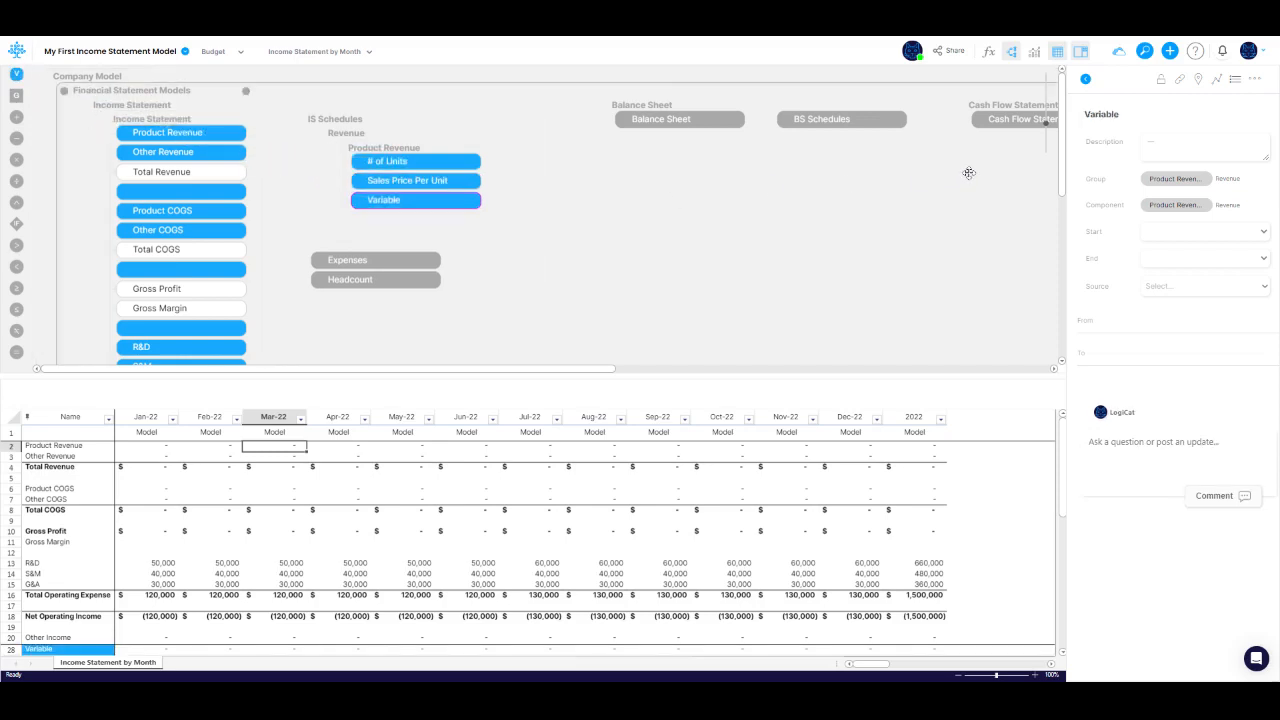
left_click(1100, 114)
type("P")
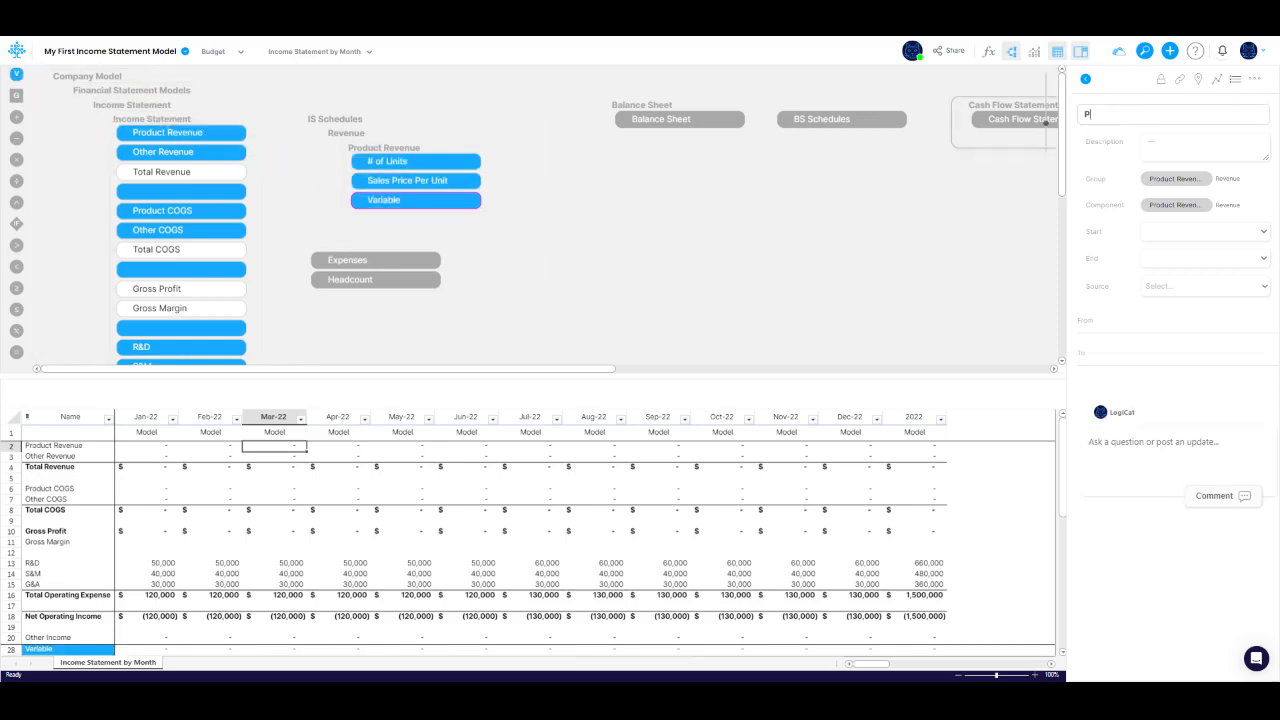
type("roduct Revenue")
key("Tab")
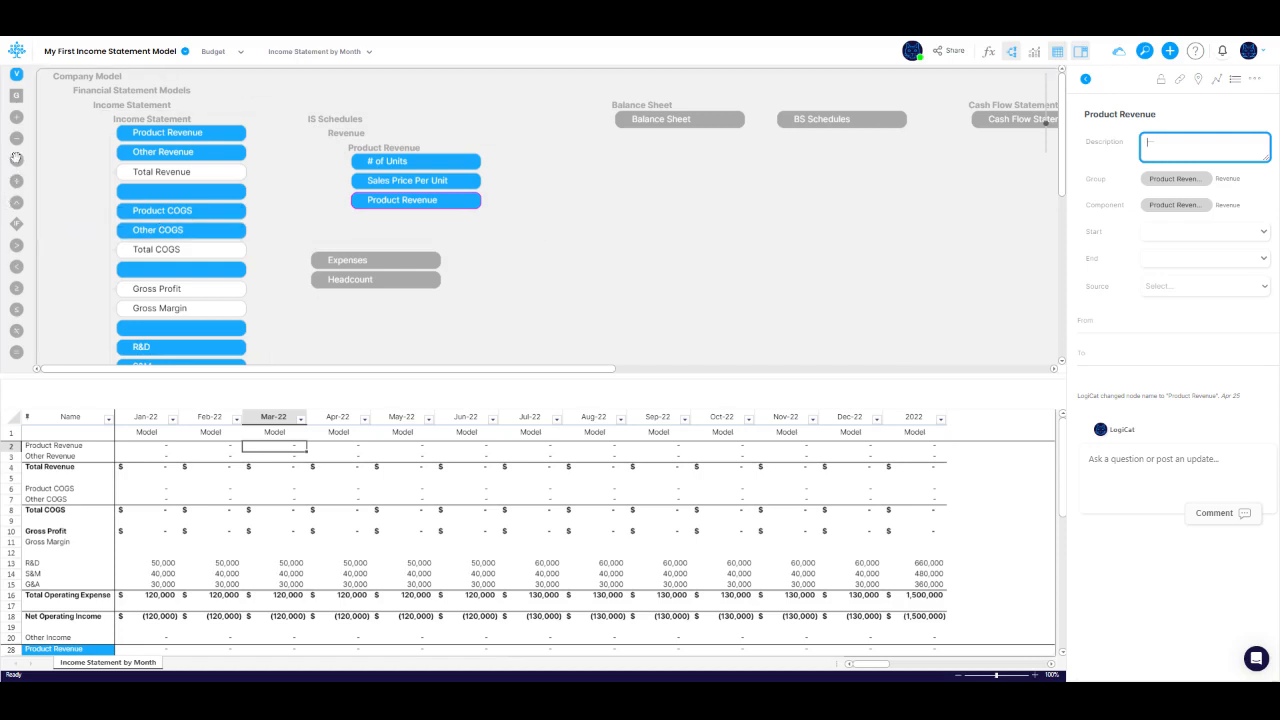
left_click_drag(15, 159, 400, 212)
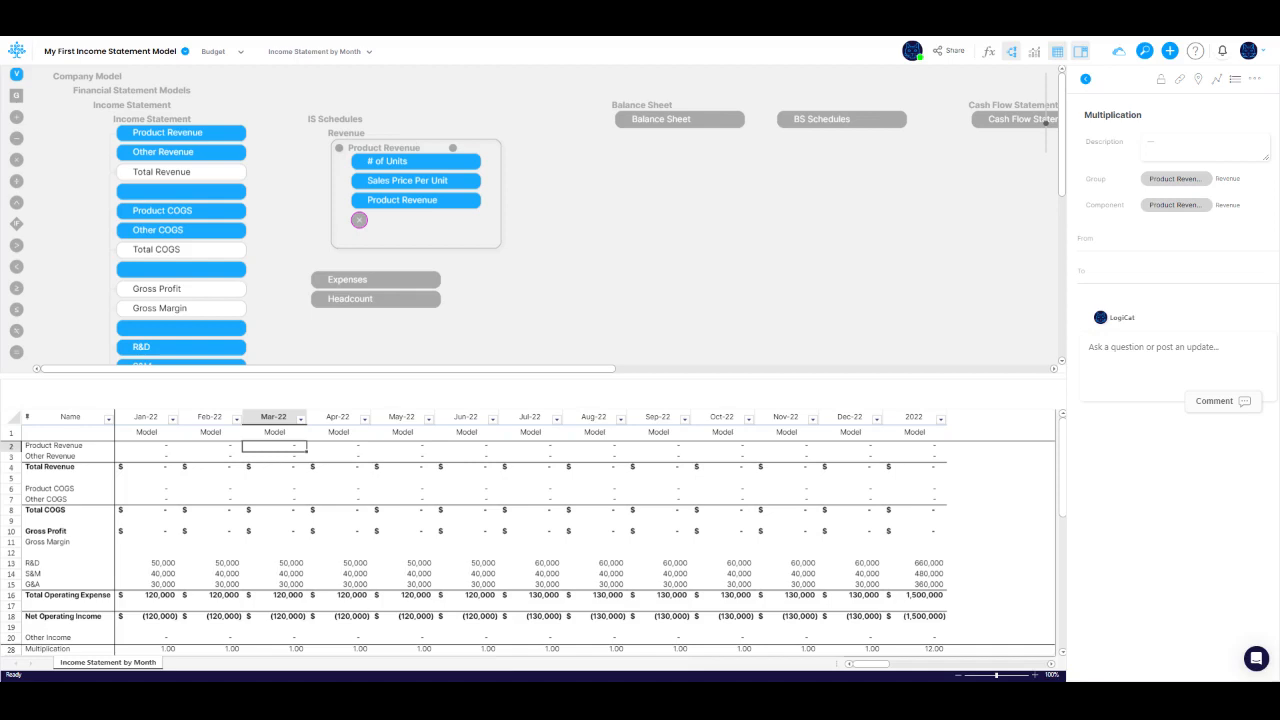
Open the Revenue group's Inputs - Revenue & COGS view and show the canvas above it
left_click(354, 140)
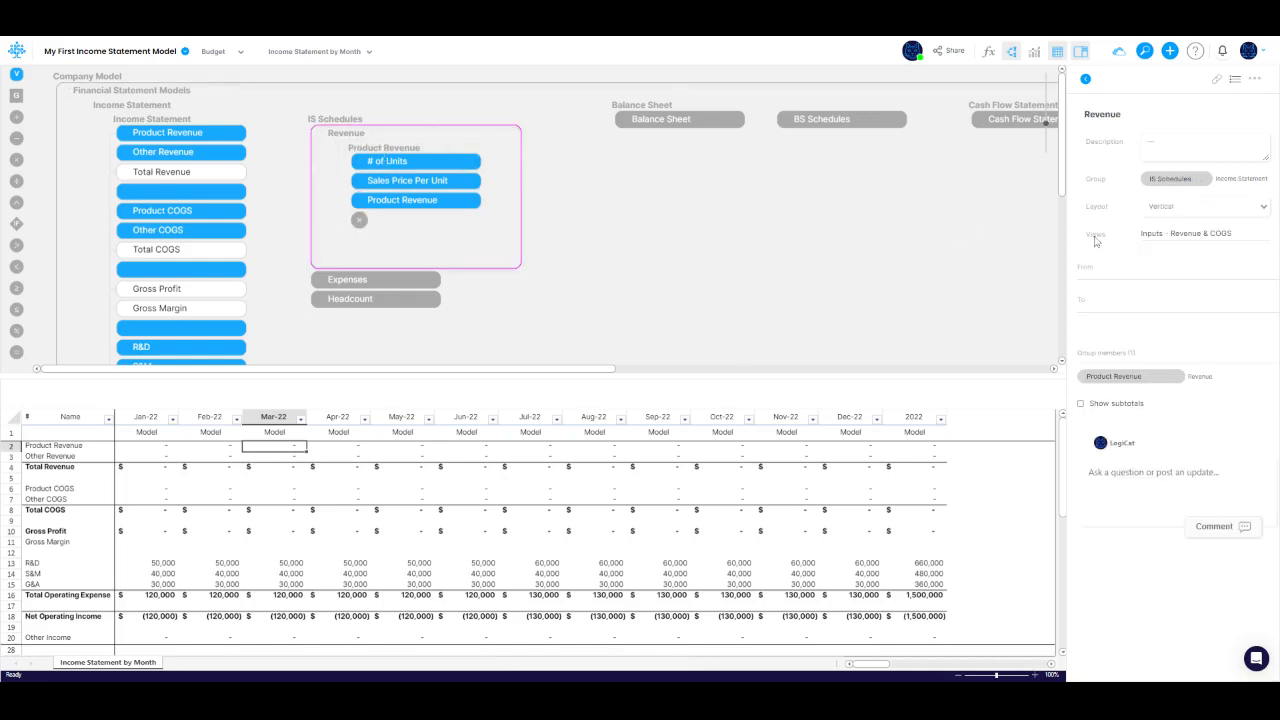
left_click(1218, 245)
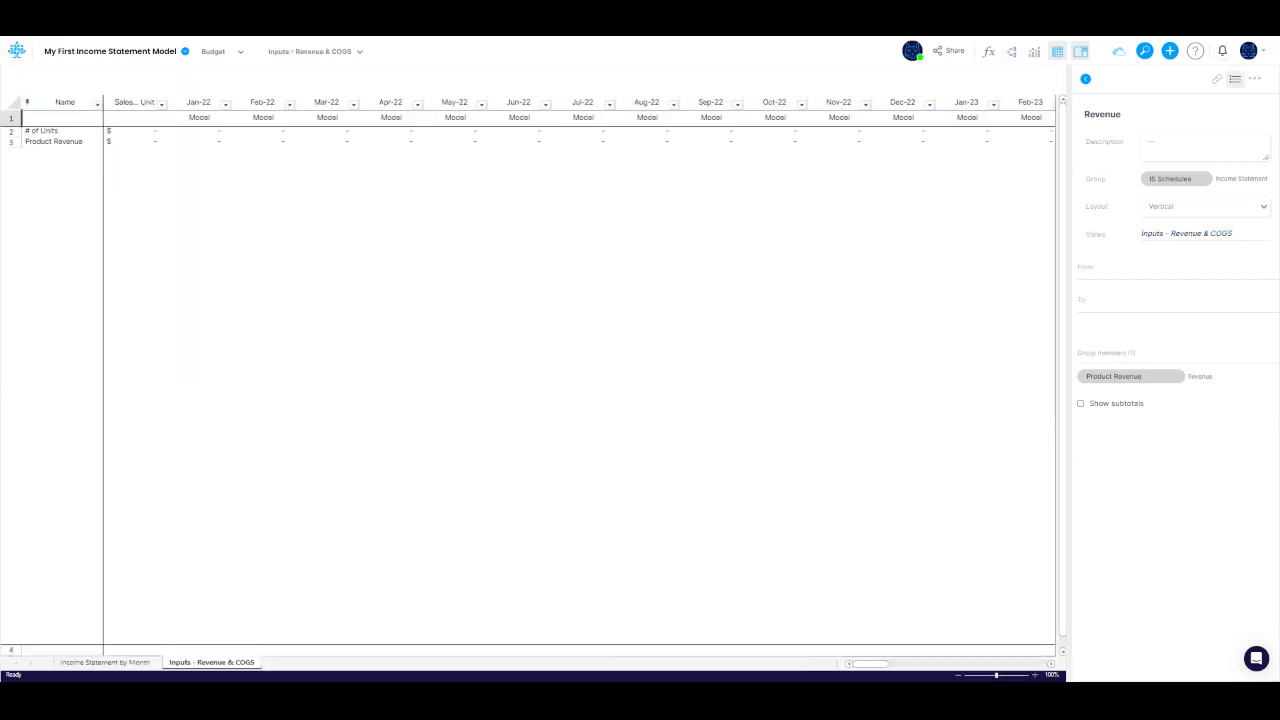
left_click(1010, 55)
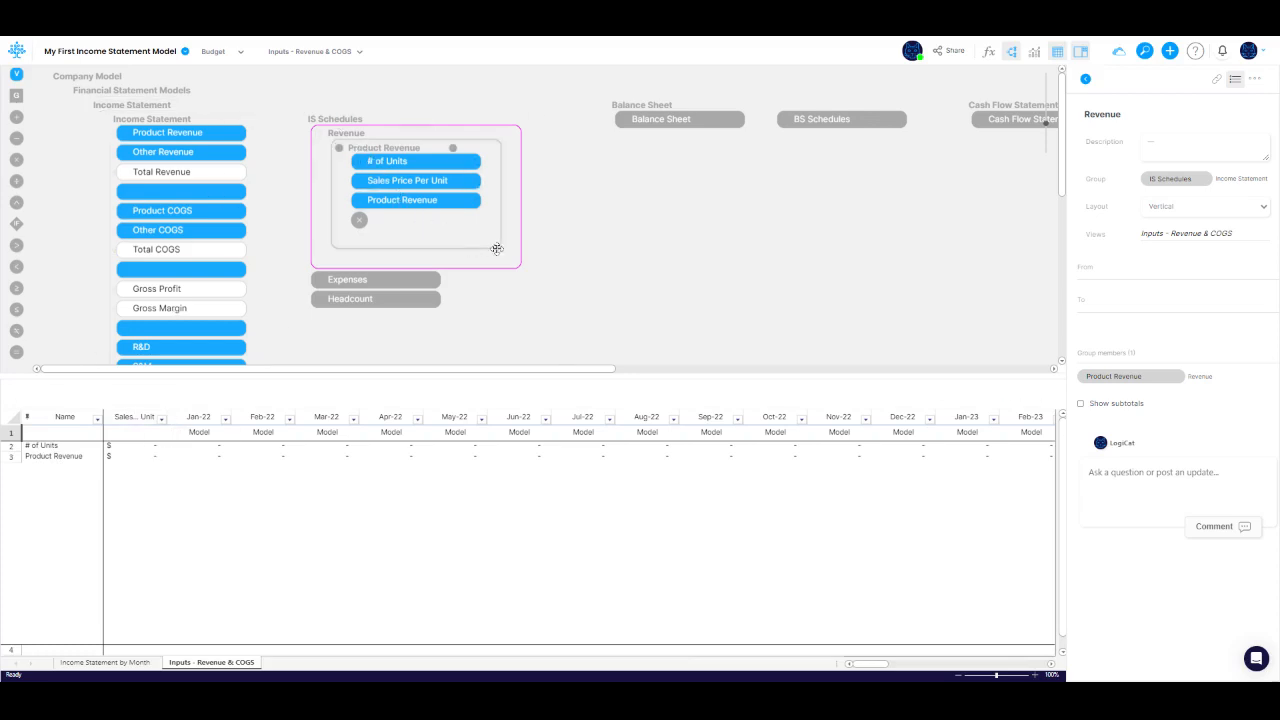
Set the Product Revenue component's layout to Horizontal Tree Compact
scroll(497, 248, "up", 5)
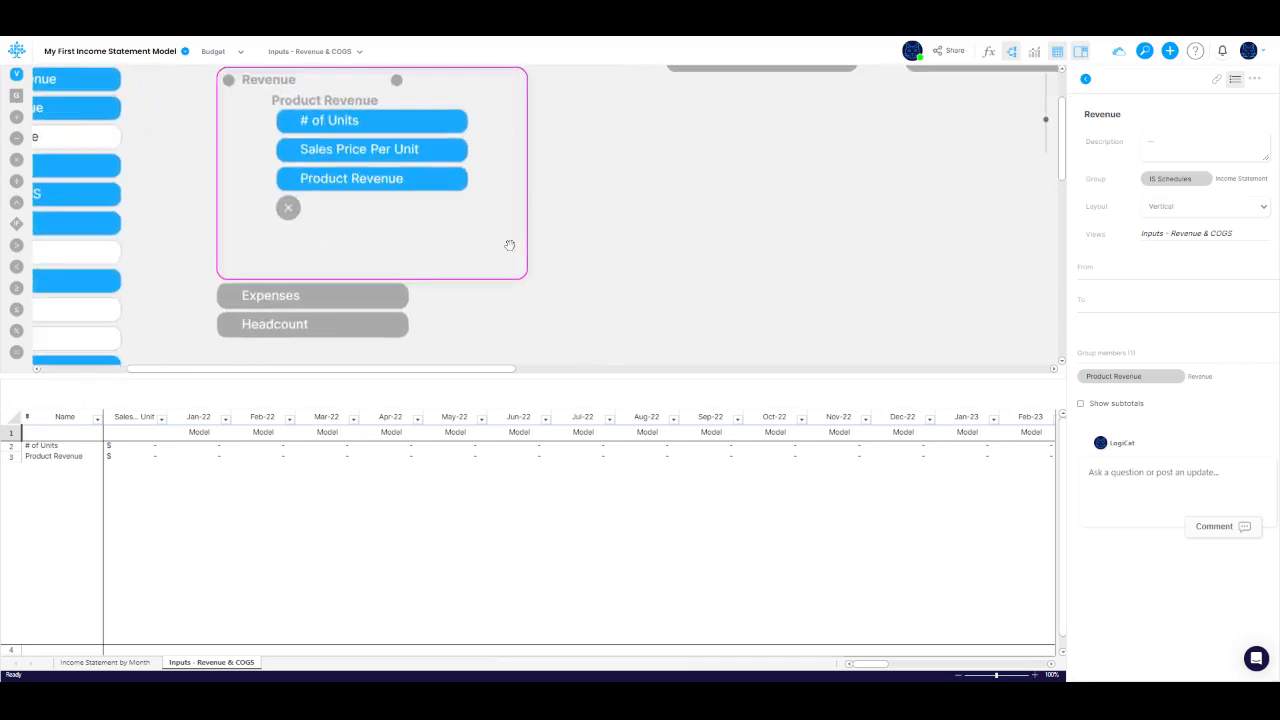
scroll(509, 245, "up", 2)
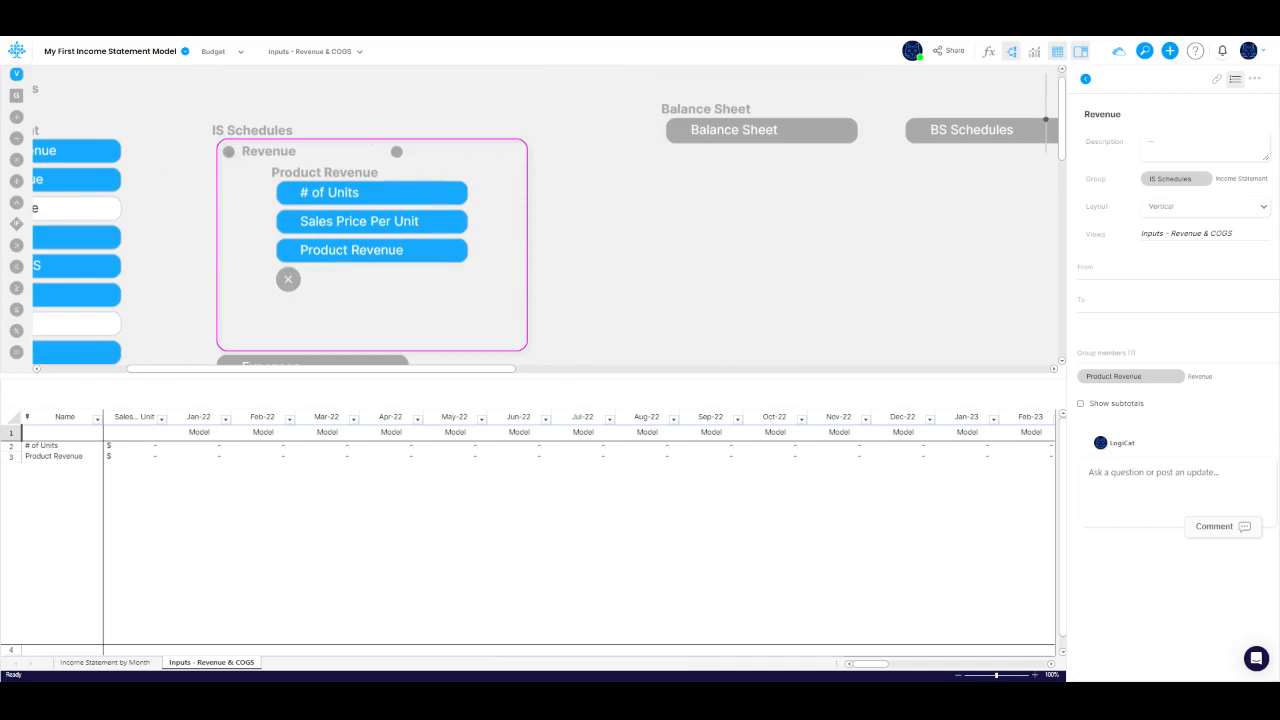
left_click(325, 173)
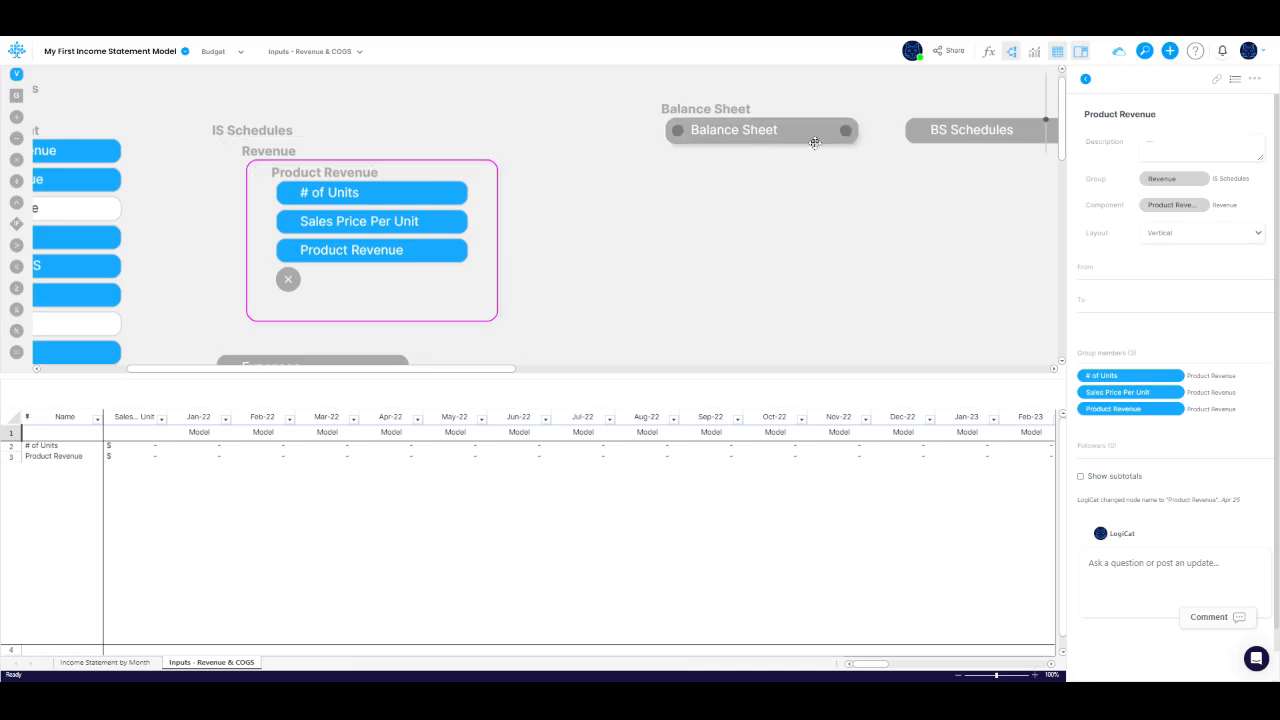
left_click(1186, 240)
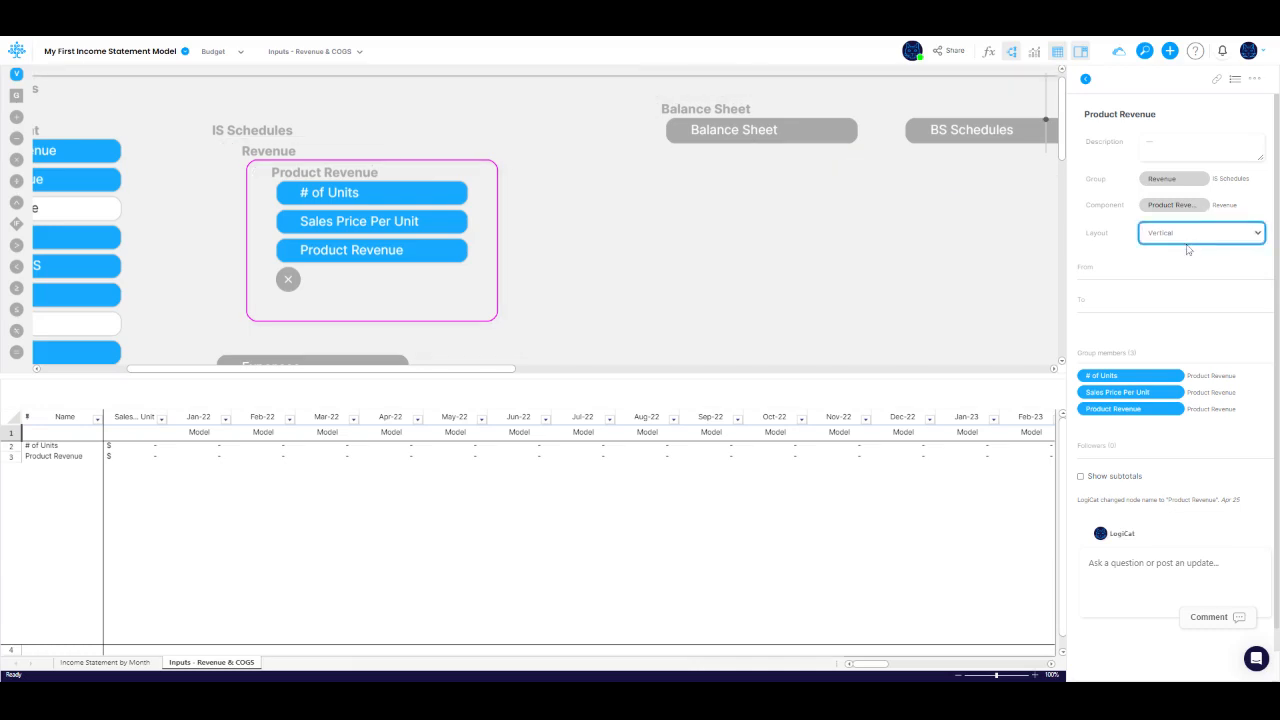
left_click(1188, 287)
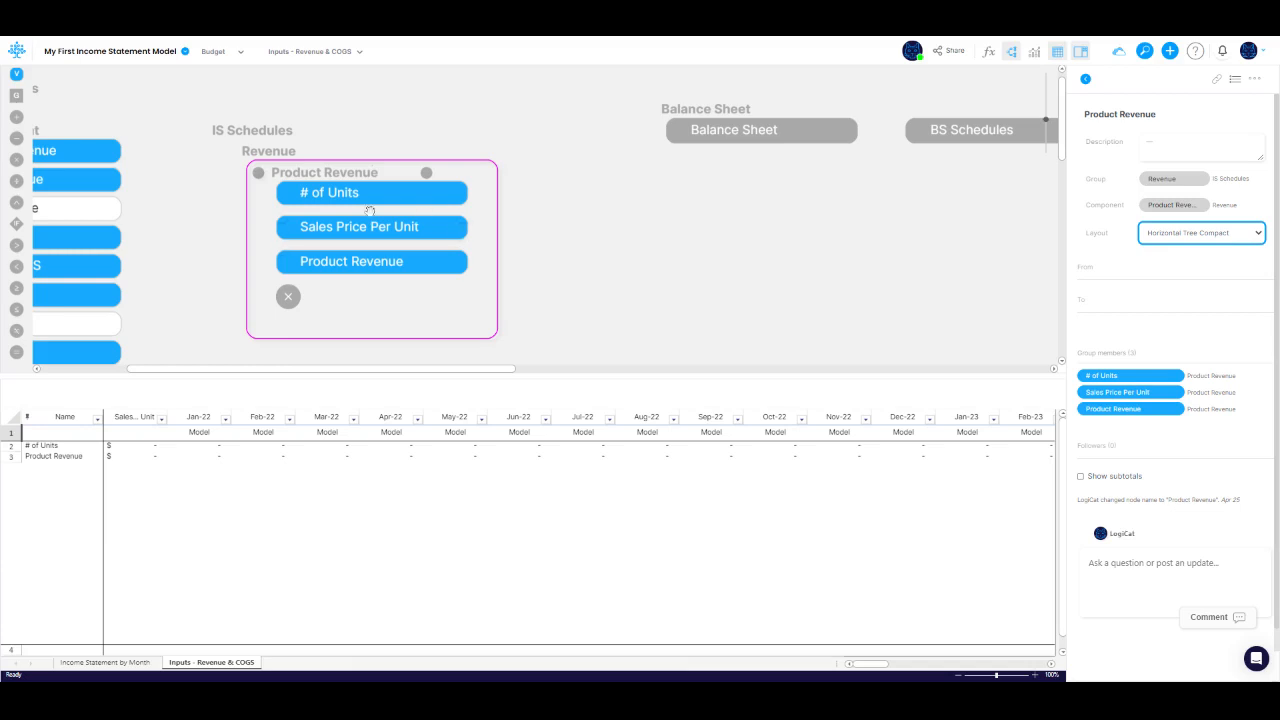
Link # of Units and Sales Price Per Unit to the multiplication operator, link the operator to Product Revenue, and display Product Revenue's formula
left_click_drag(282, 196, 293, 297)
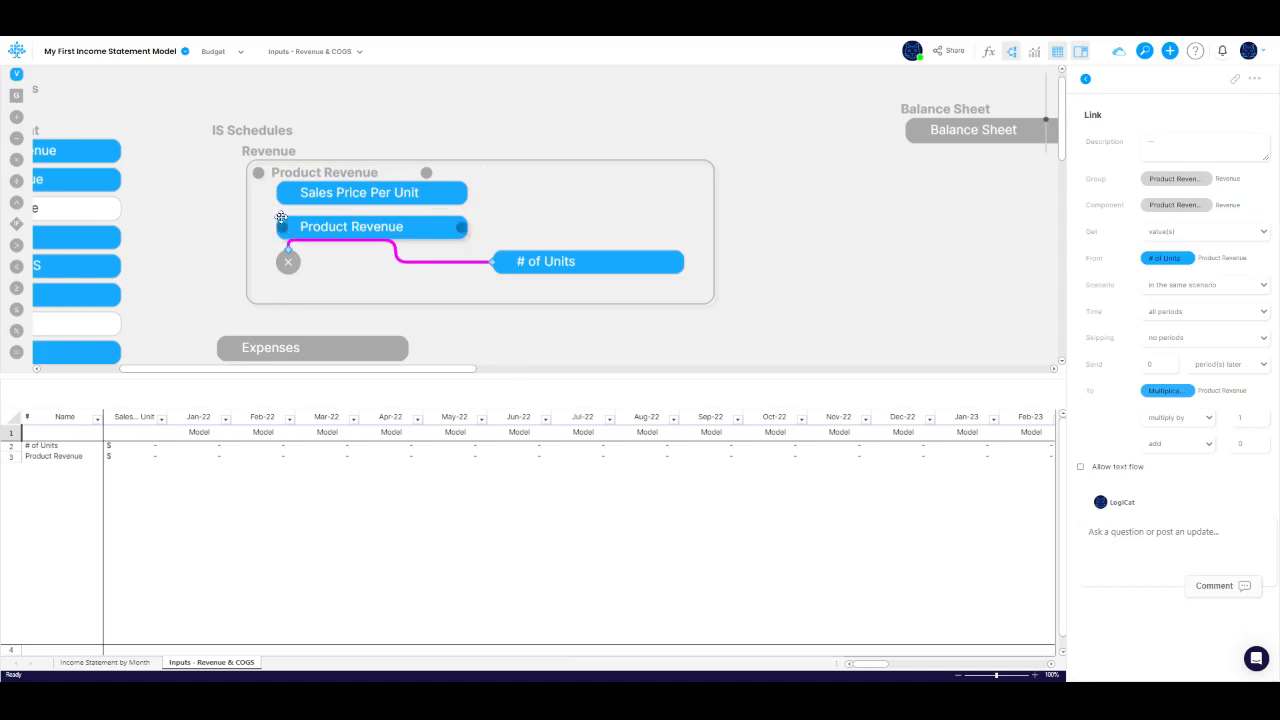
left_click_drag(282, 193, 287, 265)
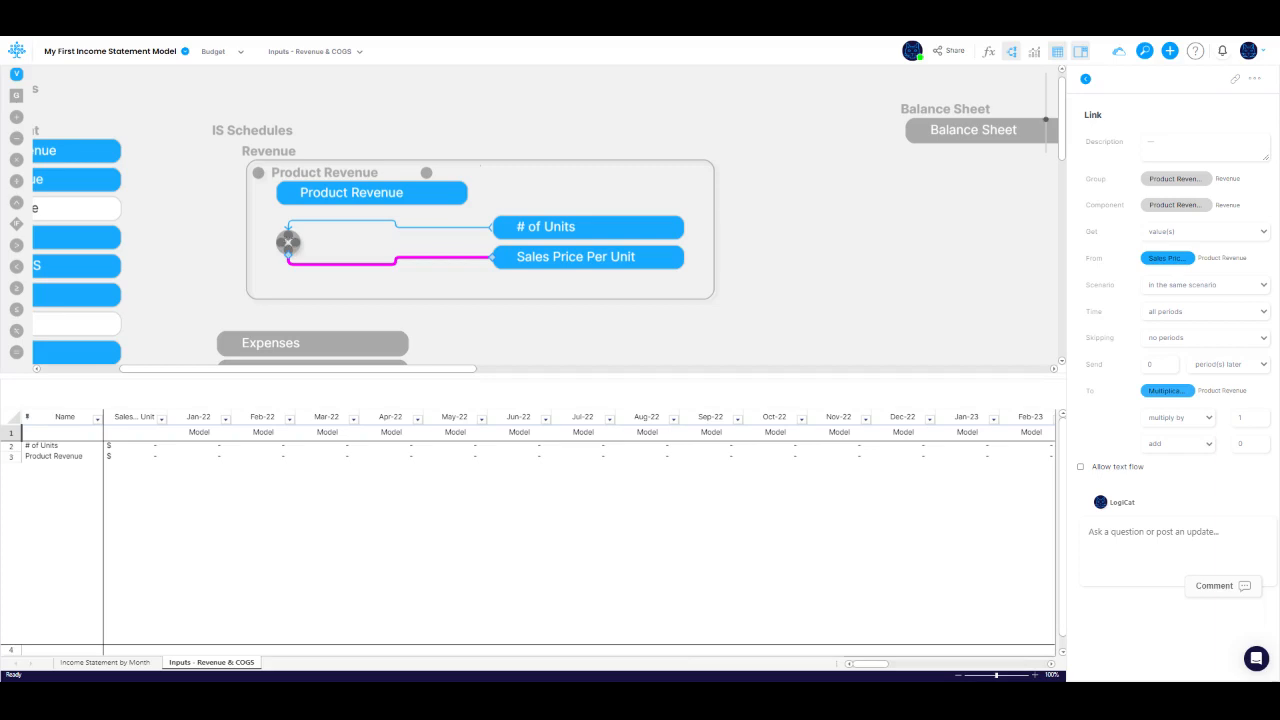
left_click_drag(288, 242, 475, 200)
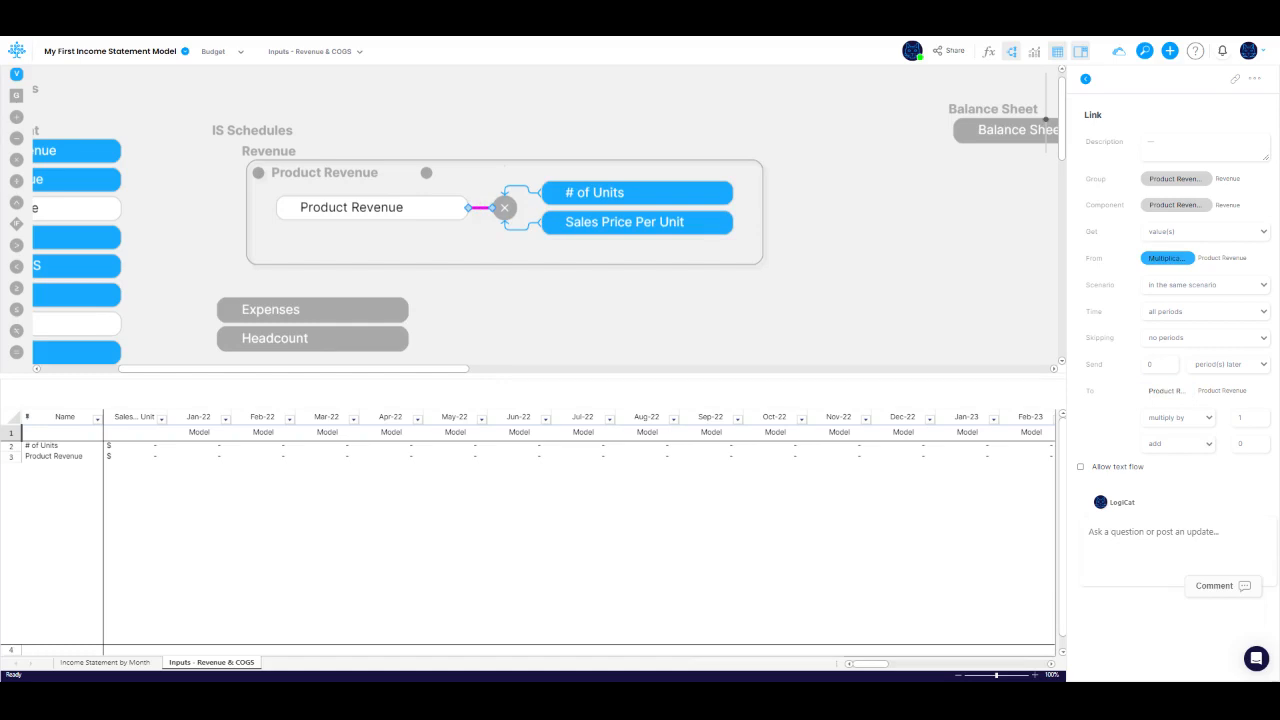
left_click(988, 52)
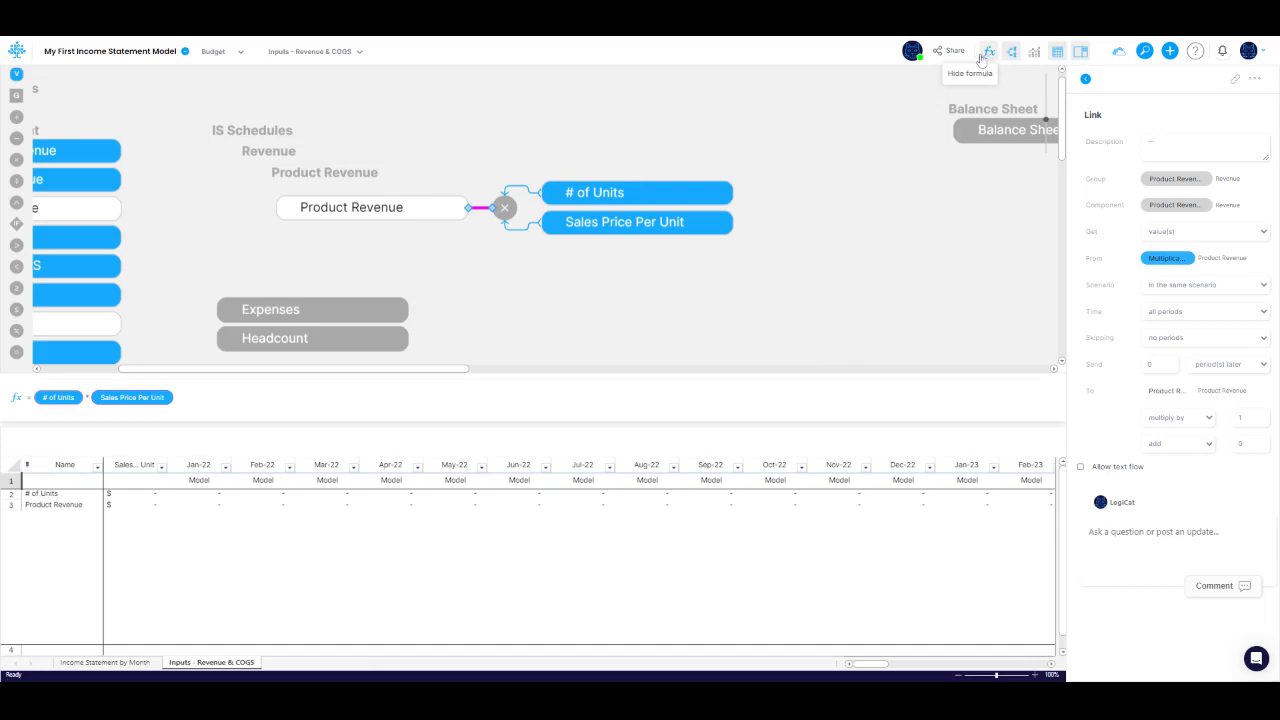
left_click(373, 208)
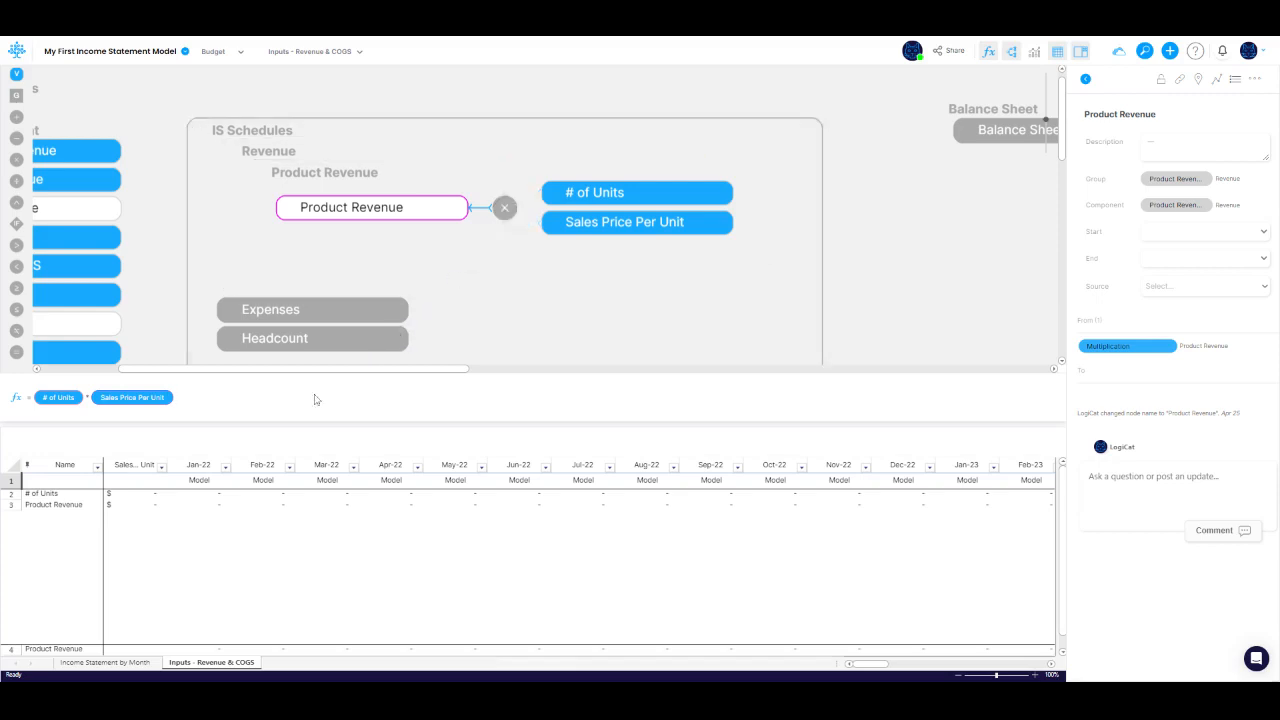
Set the text color of the # of Units row to light blue
right_click(62, 495)
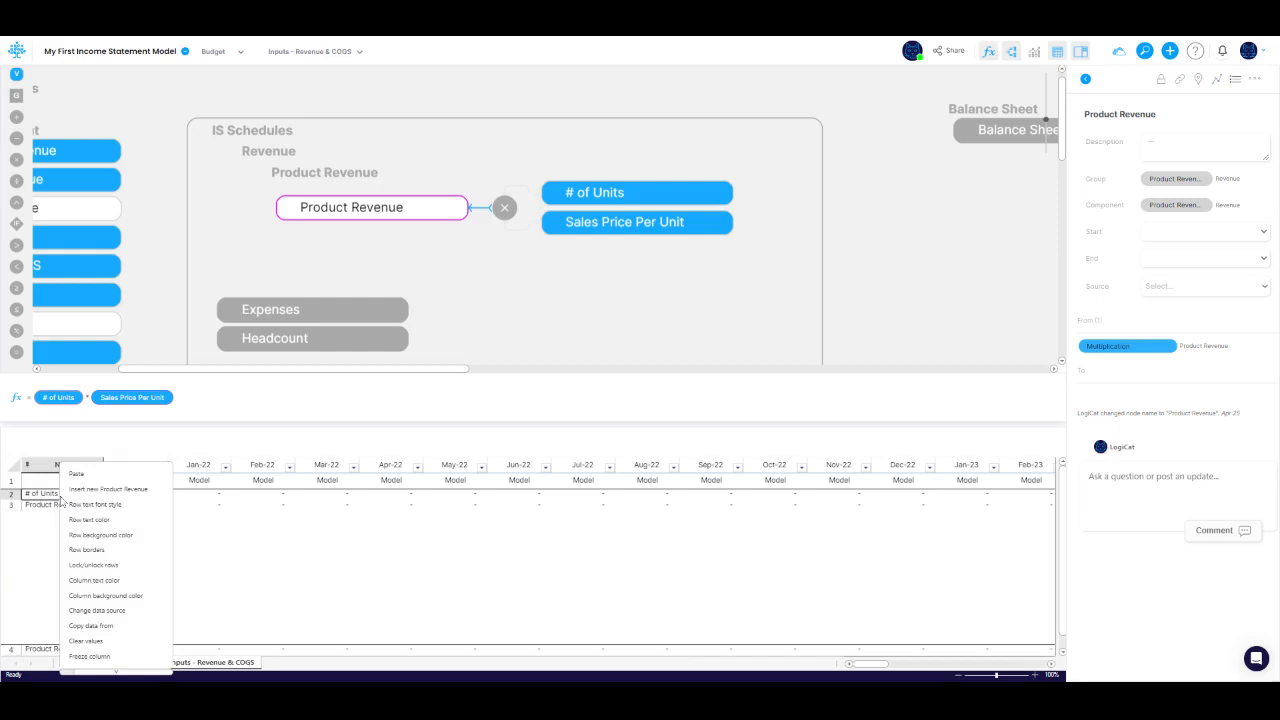
mouse_move(108, 520)
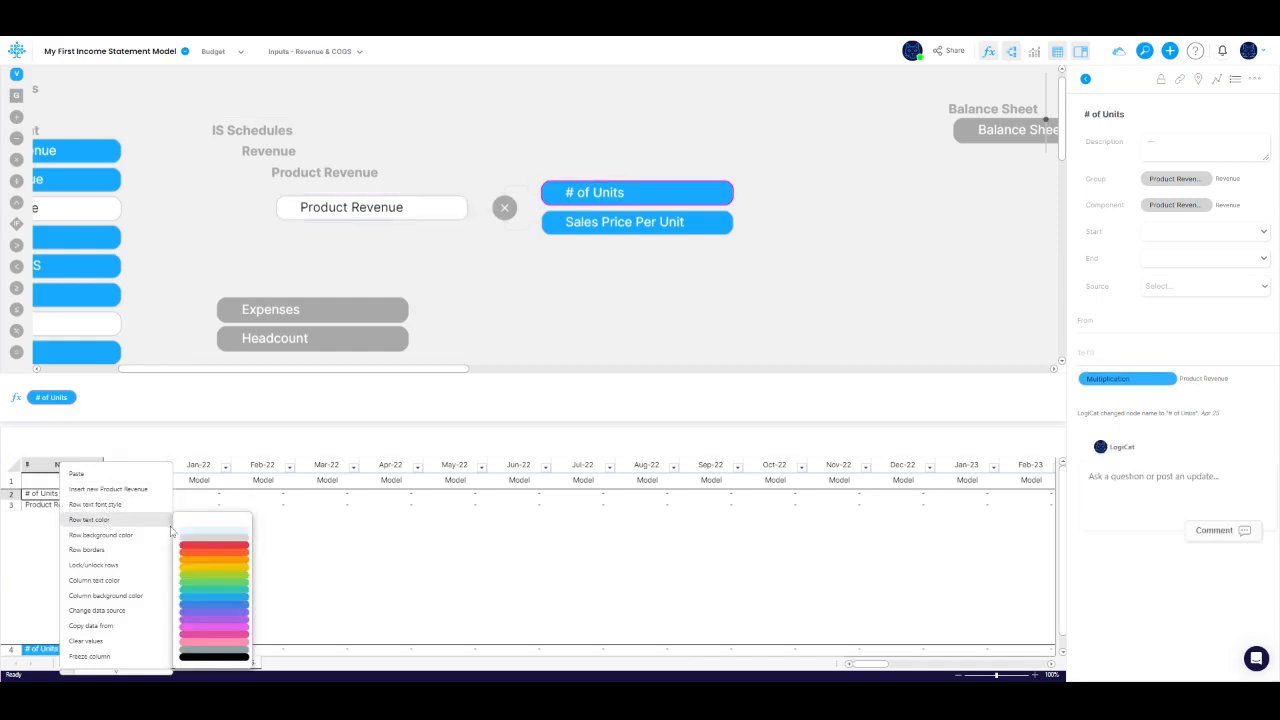
left_click(208, 601)
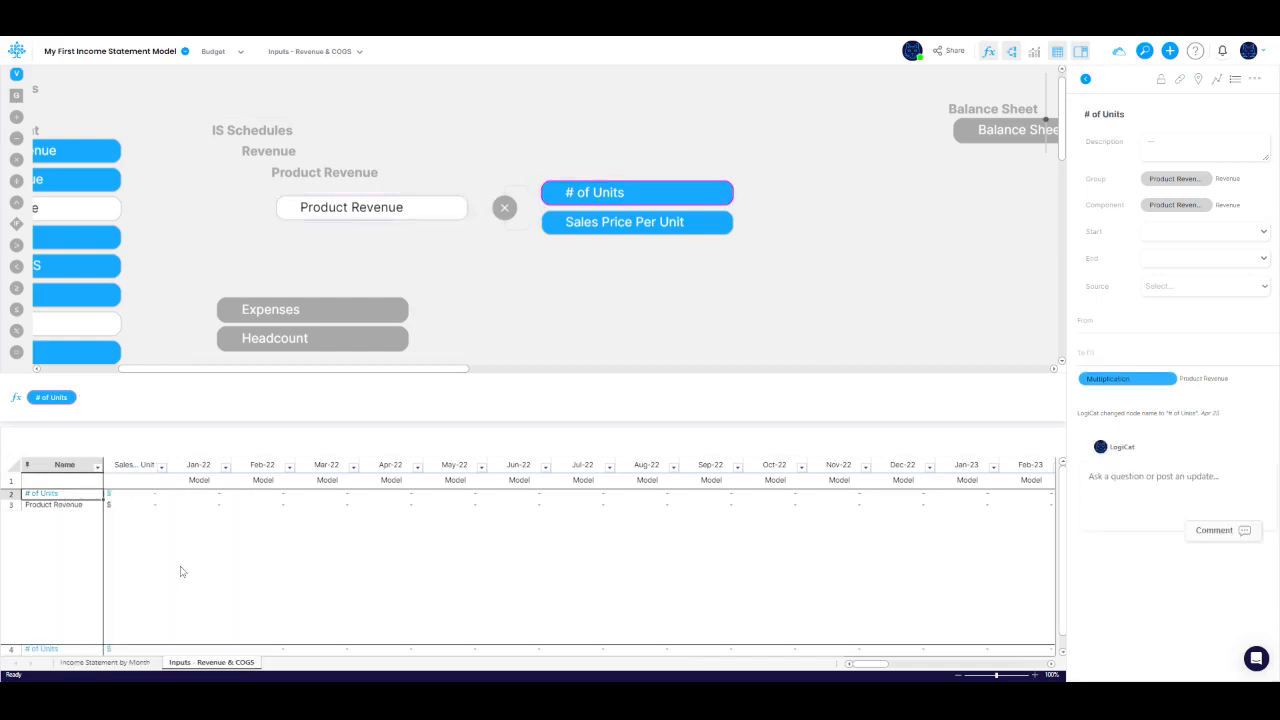
Freeze the Sales Price Per Unit column and widen it enough to show its full heading
right_click(150, 495)
mouse_move(183, 626)
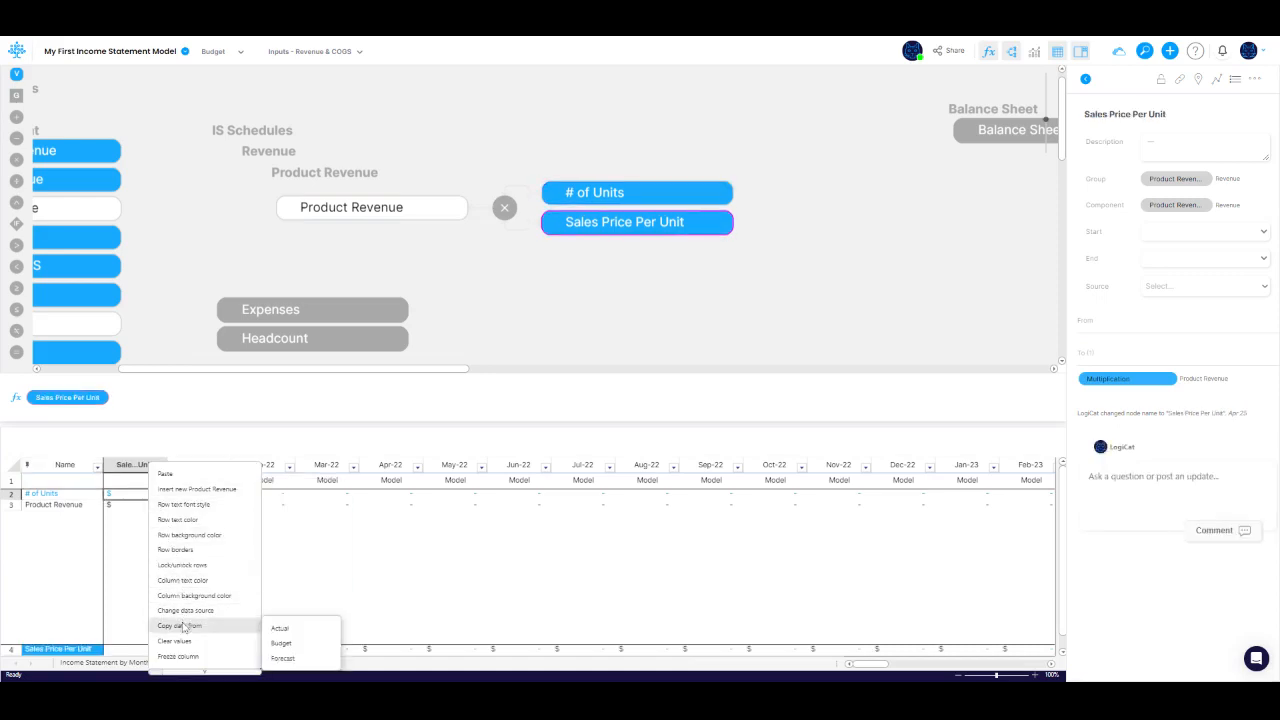
left_click(180, 657)
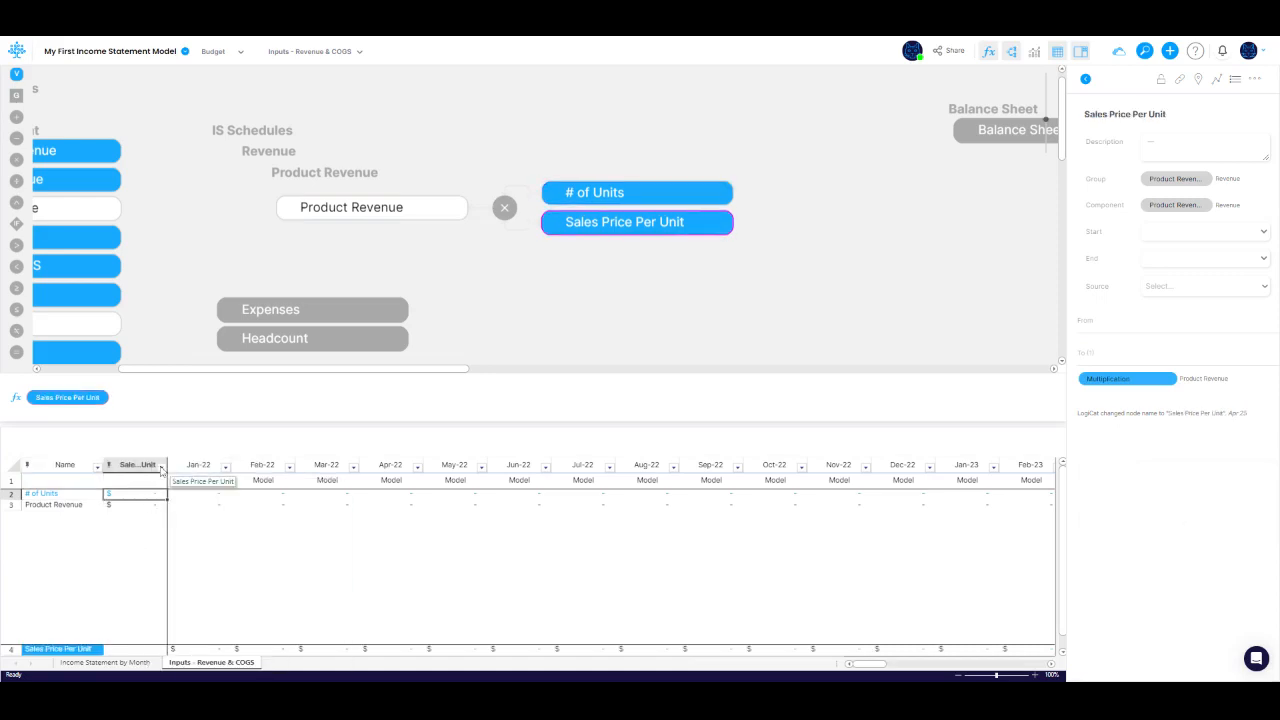
left_click_drag(168, 497, 208, 502)
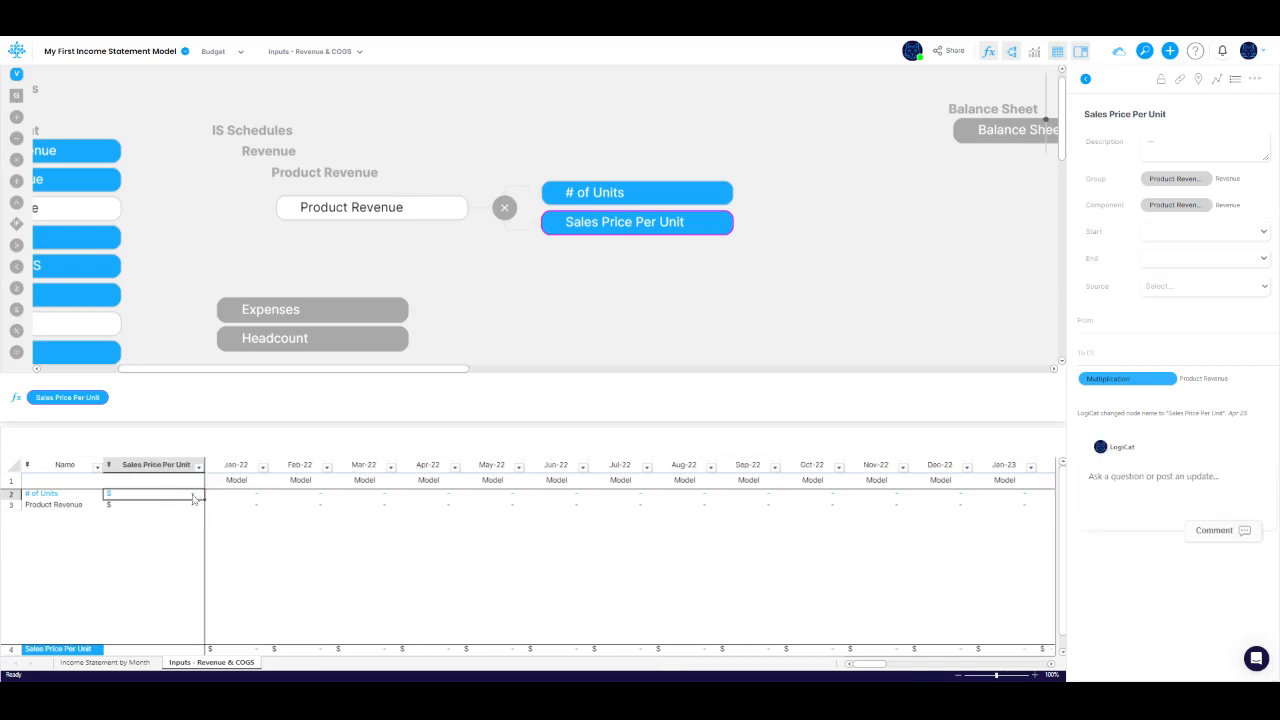
Enter a Sales Price Per Unit of 10 and a Jan-22 # of Units of 100
type("10")
key("Tab")
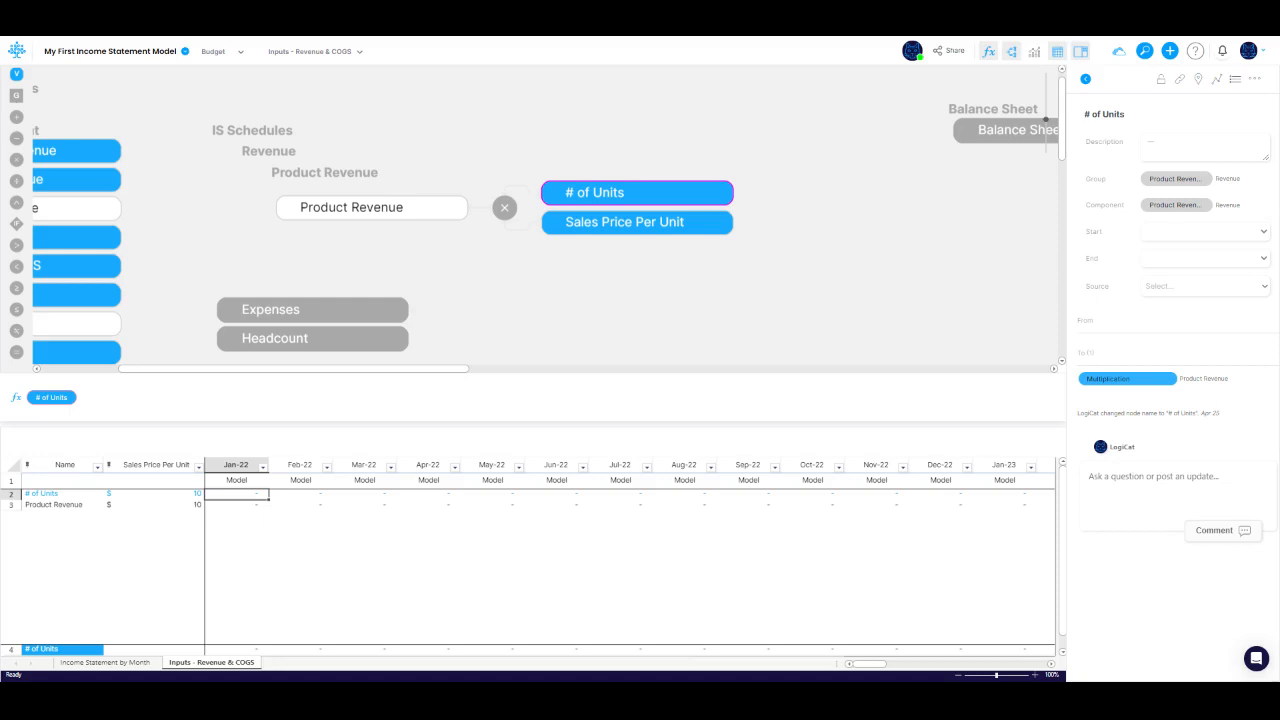
type("100")
key("Return")
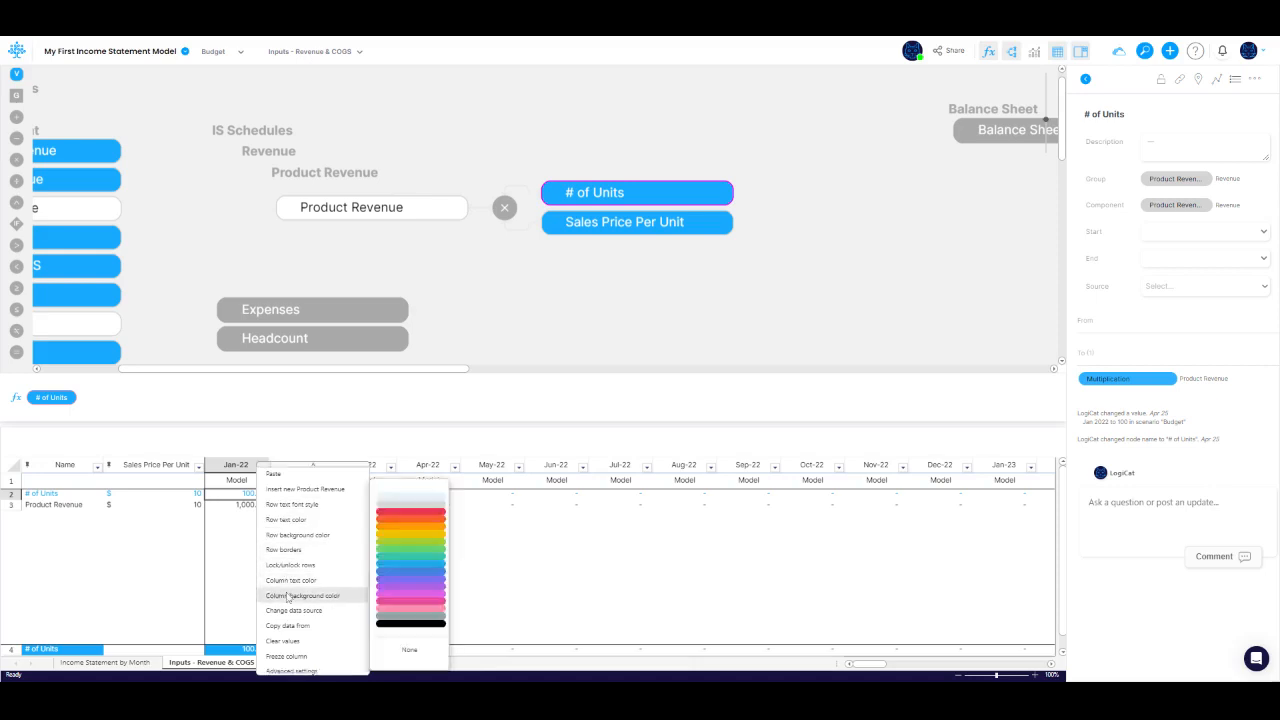
Set the # of Units variable to 0 decimals in its advanced settings
scroll(290, 620, "down", 1)
left_click(285, 647)
left_click(692, 201)
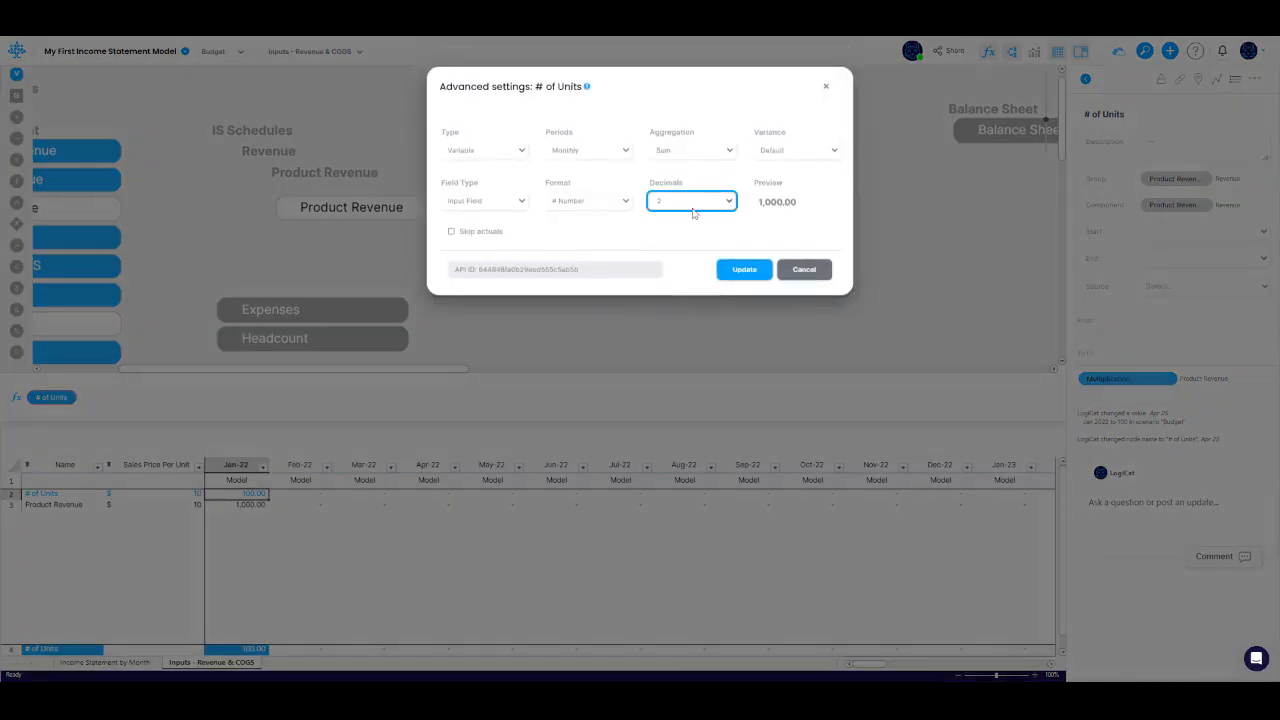
left_click(690, 224)
left_click(744, 269)
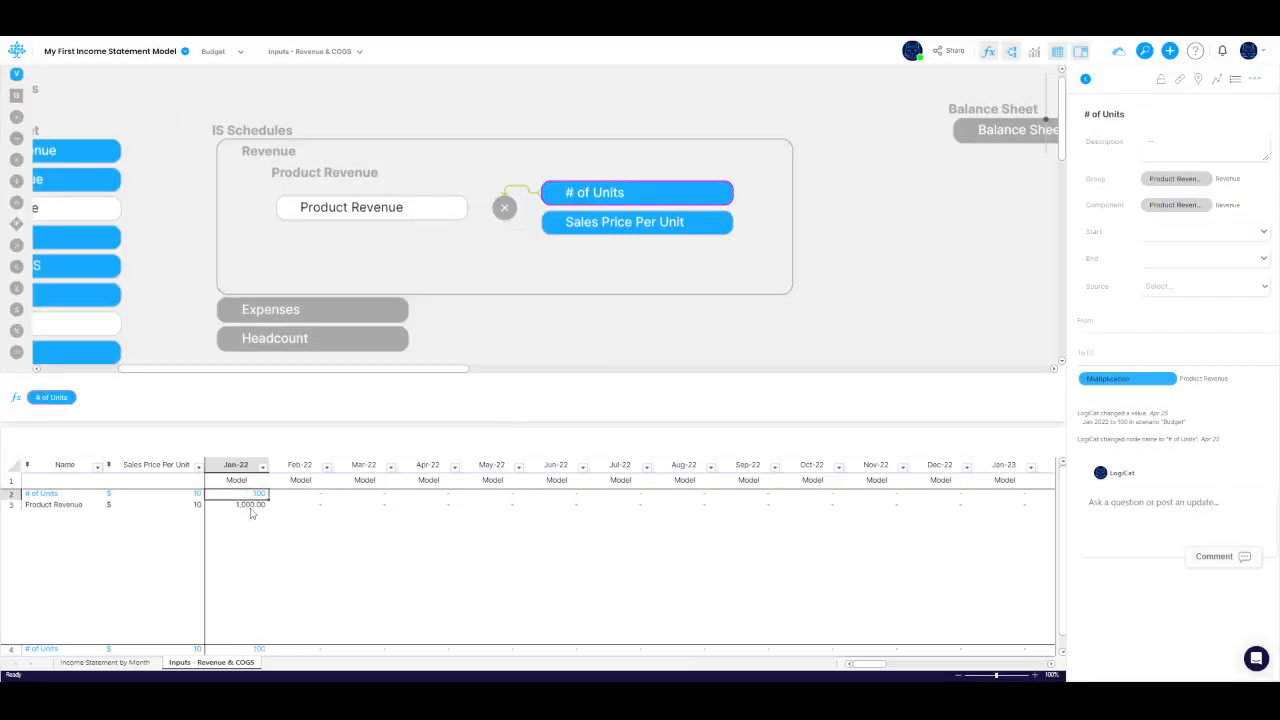
Format the Product Revenue variable as $ USD with 0 decimals in its advanced settings
right_click(251, 505)
scroll(298, 660, "down", 1)
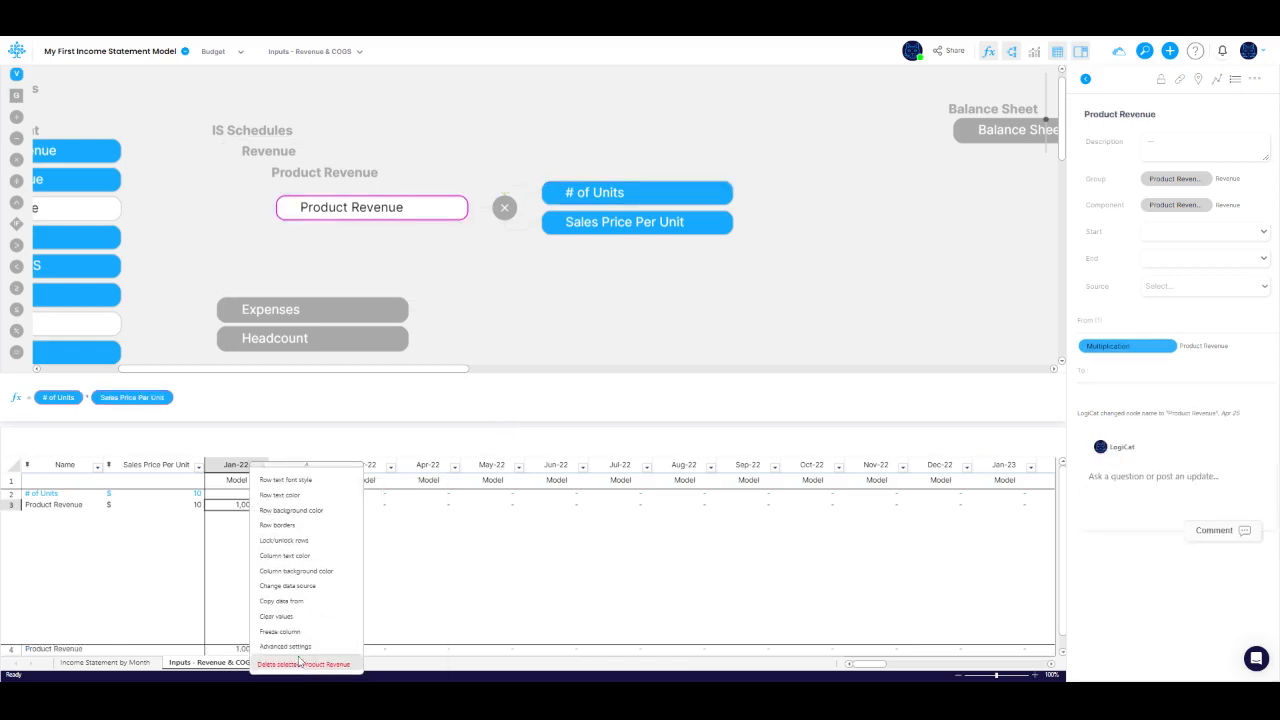
left_click(298, 660)
left_click(591, 206)
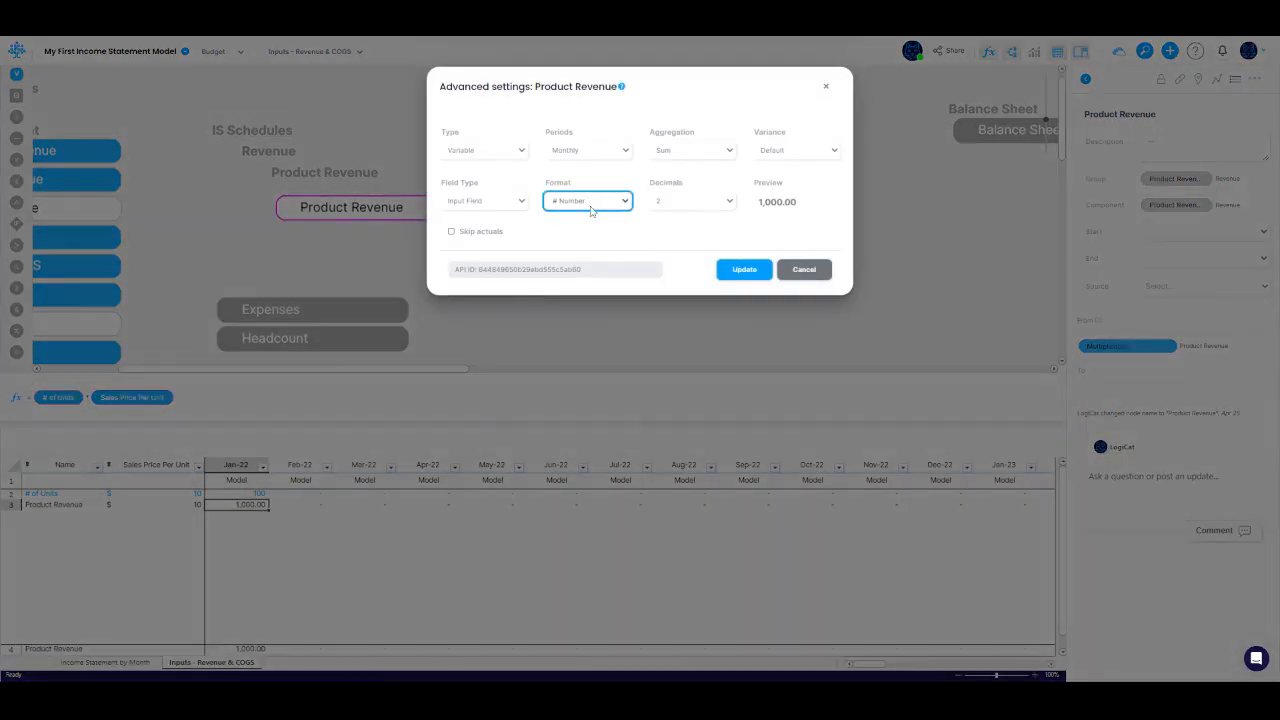
left_click(587, 216)
left_click(679, 203)
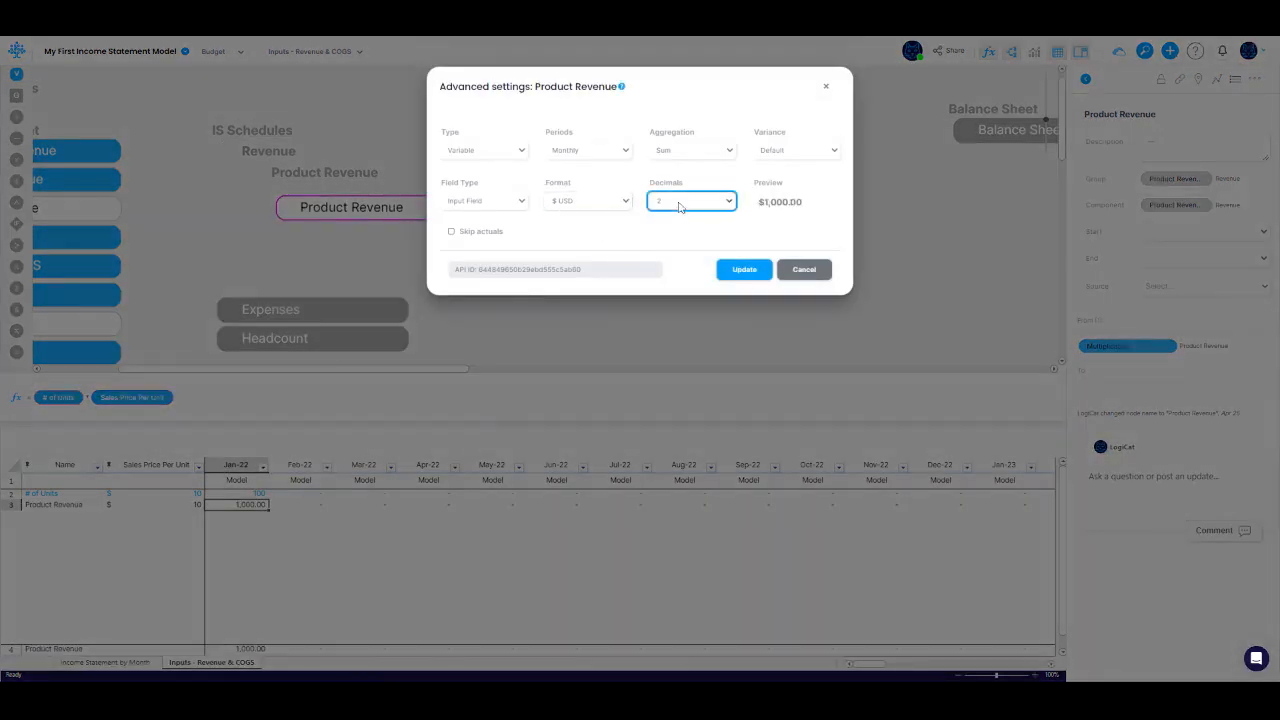
left_click(737, 271)
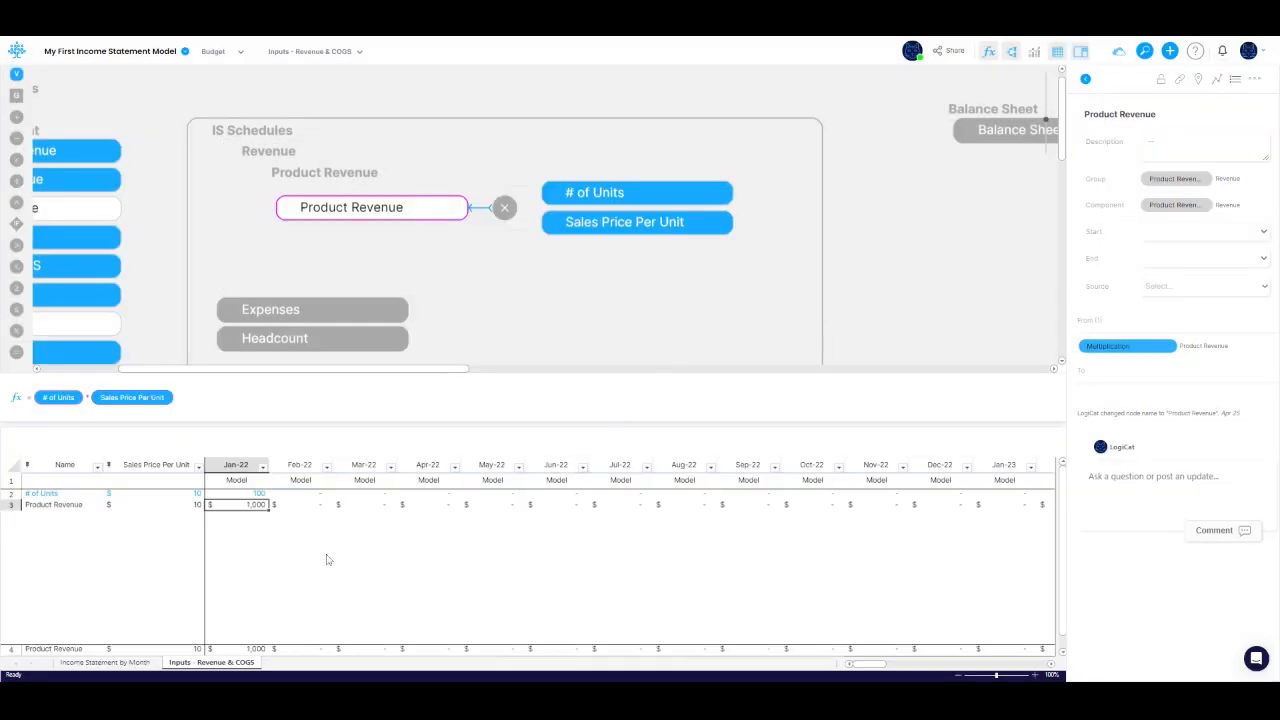
Enter # of Units values of 150 for Feb-22, 200 for Mar-22 and 250 for Apr-22
left_click(314, 494)
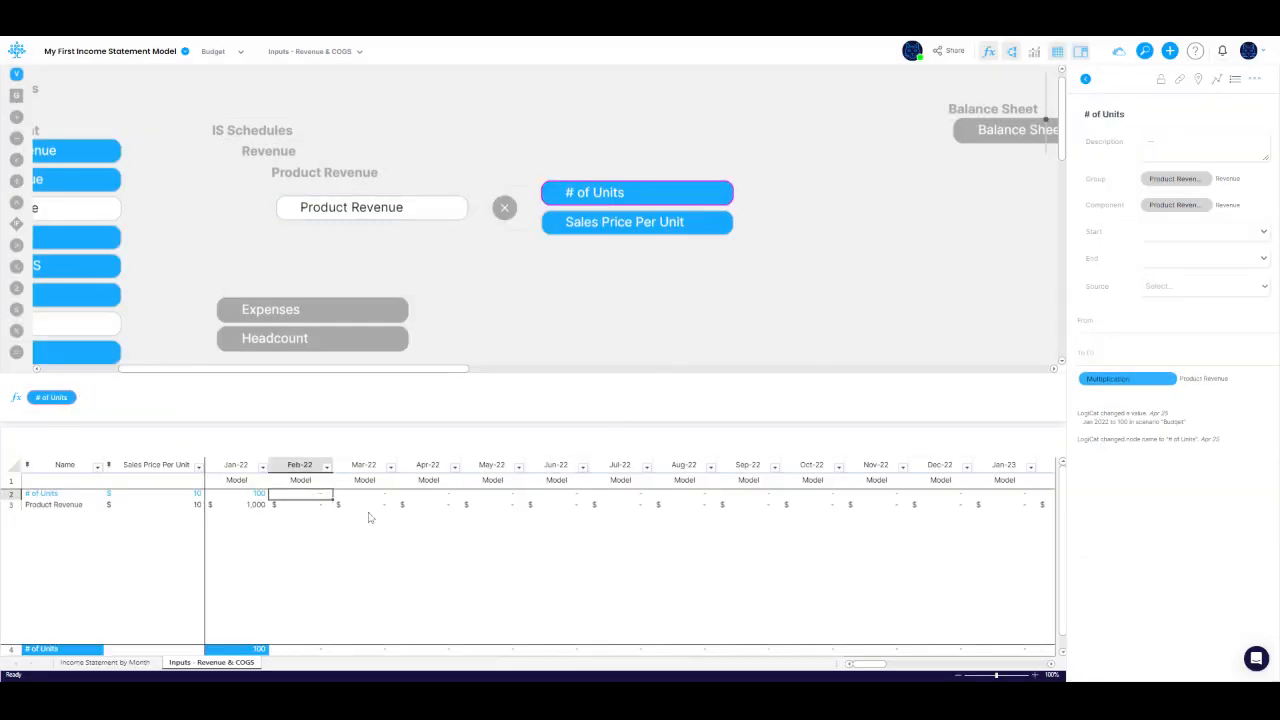
type("150")
key("Tab")
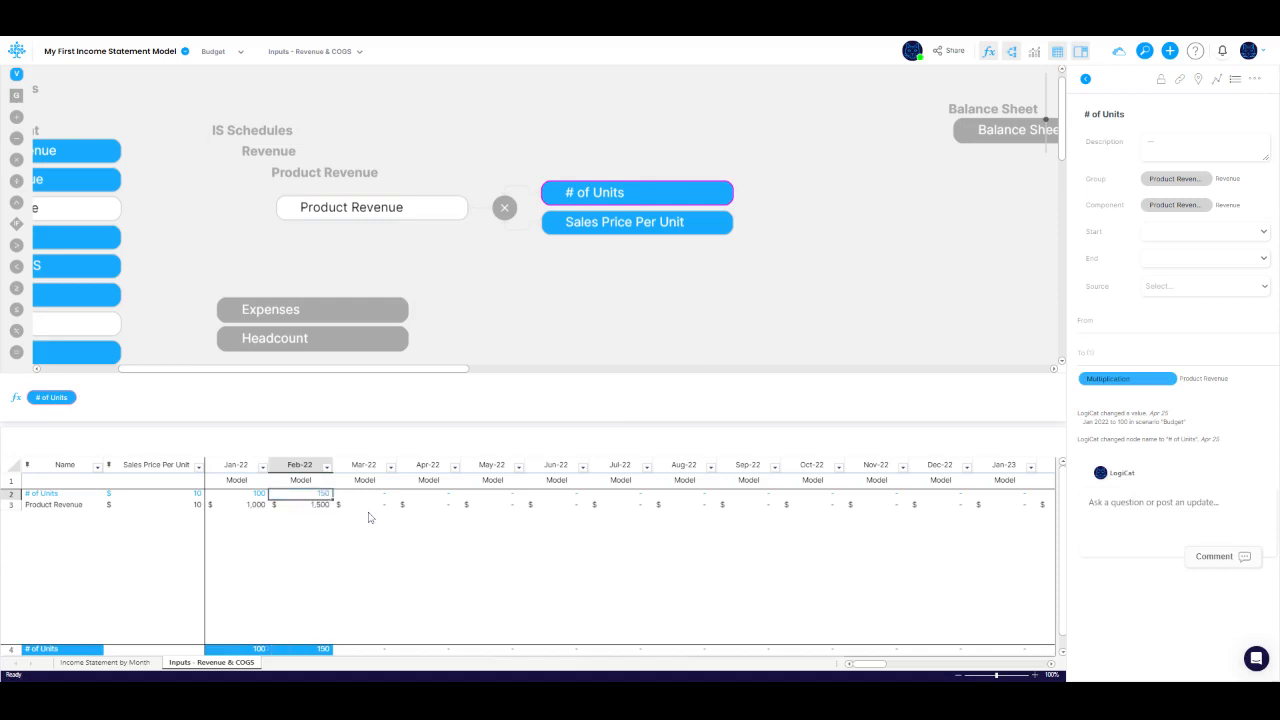
type("200")
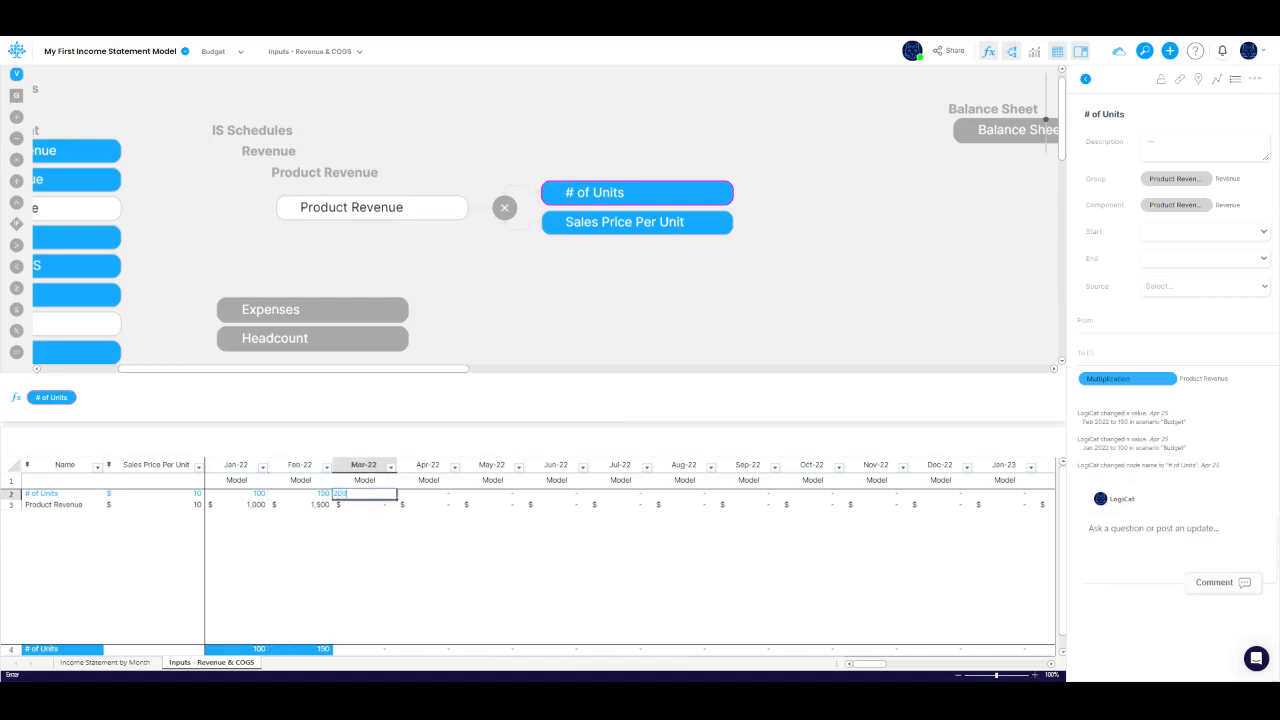
key("Tab")
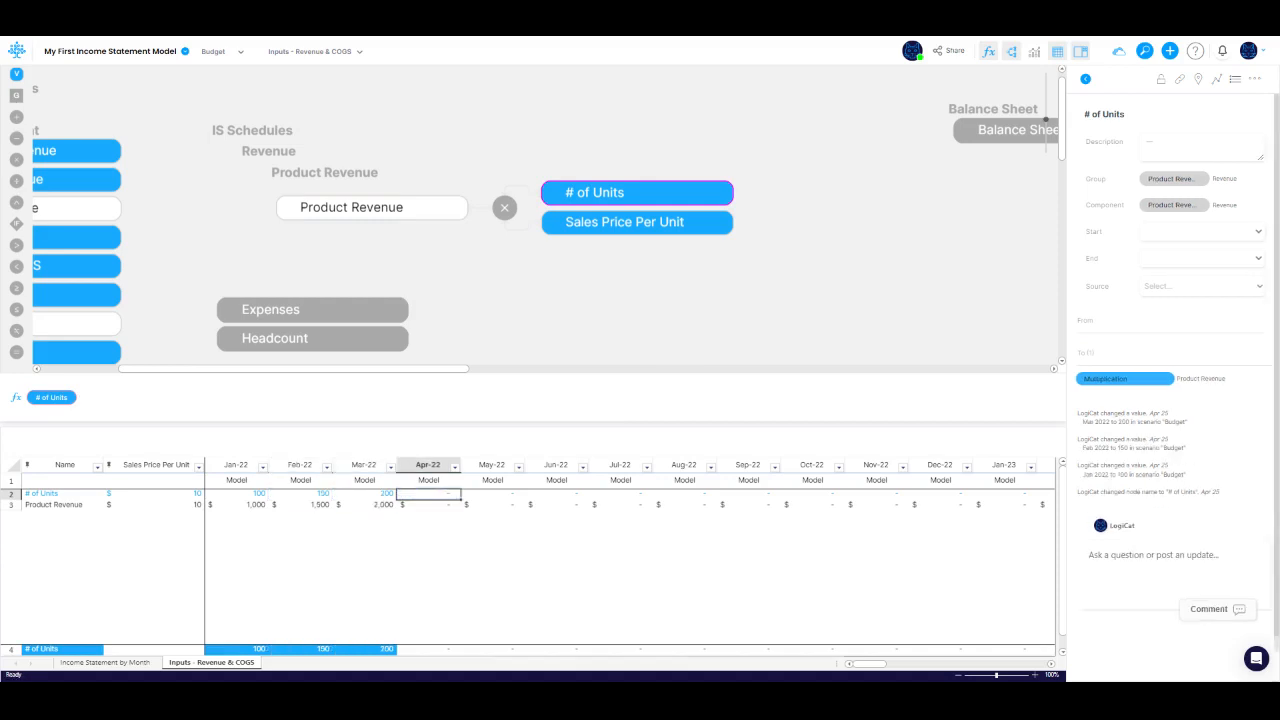
type("250")
key("Return")
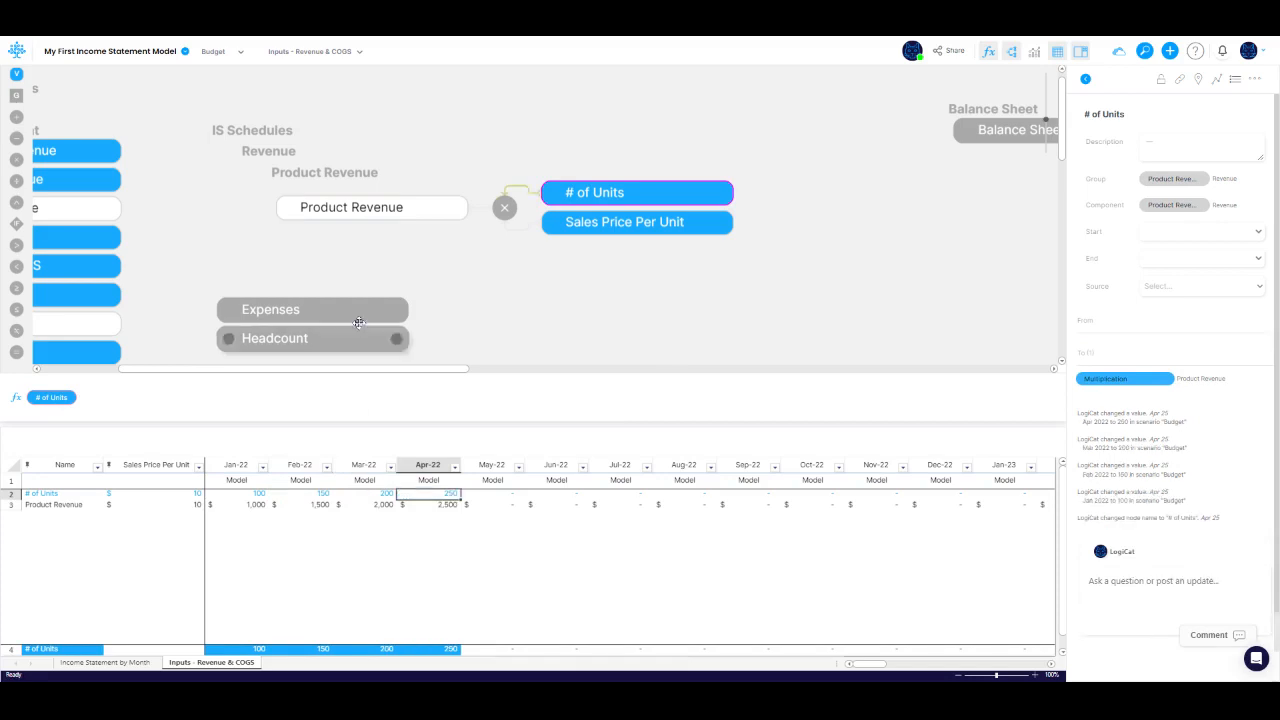
Link the Revenue schedule's Product Revenue variable to the Product Revenue line of the Income Statement
scroll(297, 231, "left", 3)
scroll(297, 231, "left", 1)
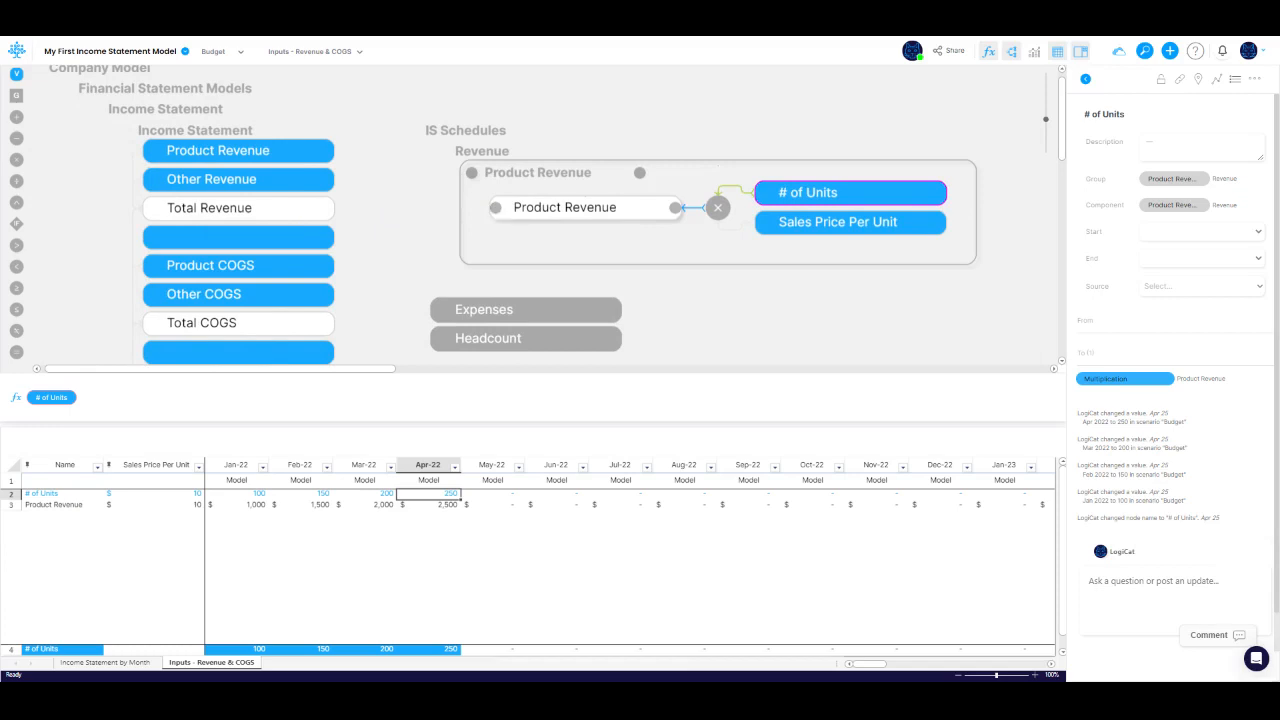
left_click_drag(495, 208, 328, 153)
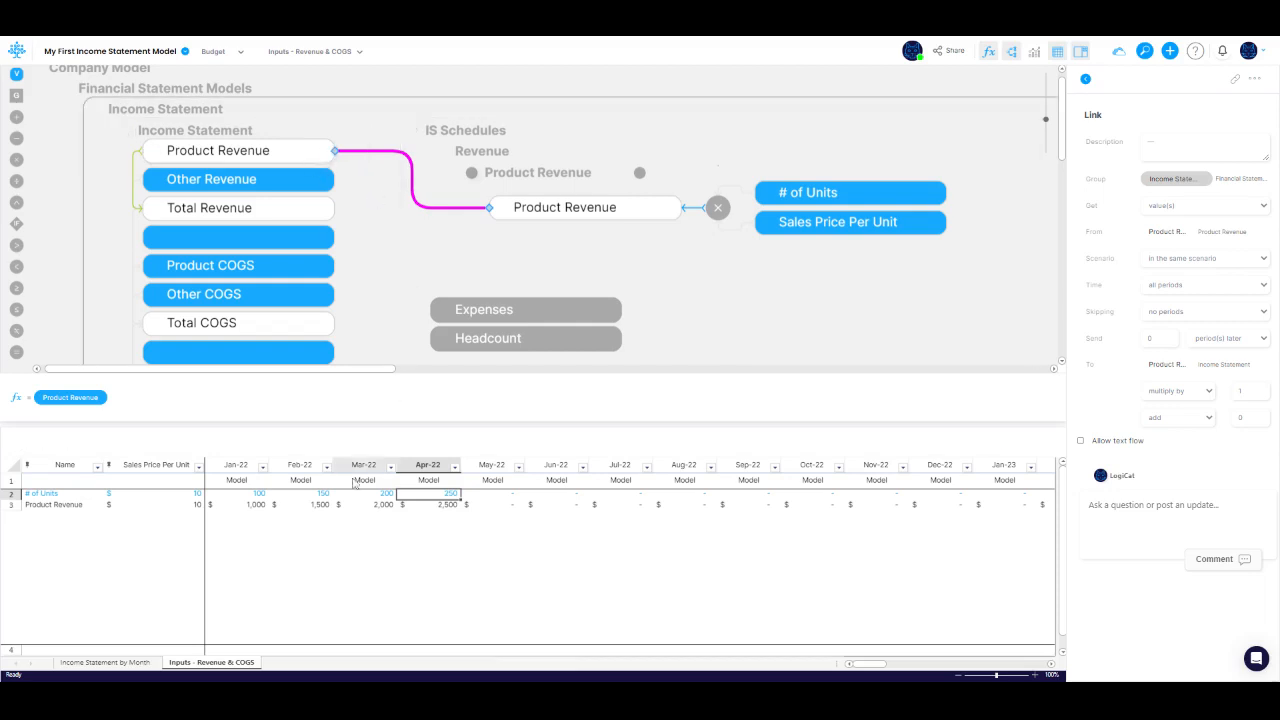
Open the Income Statement by Month view and show the canvas above it
left_click(110, 662)
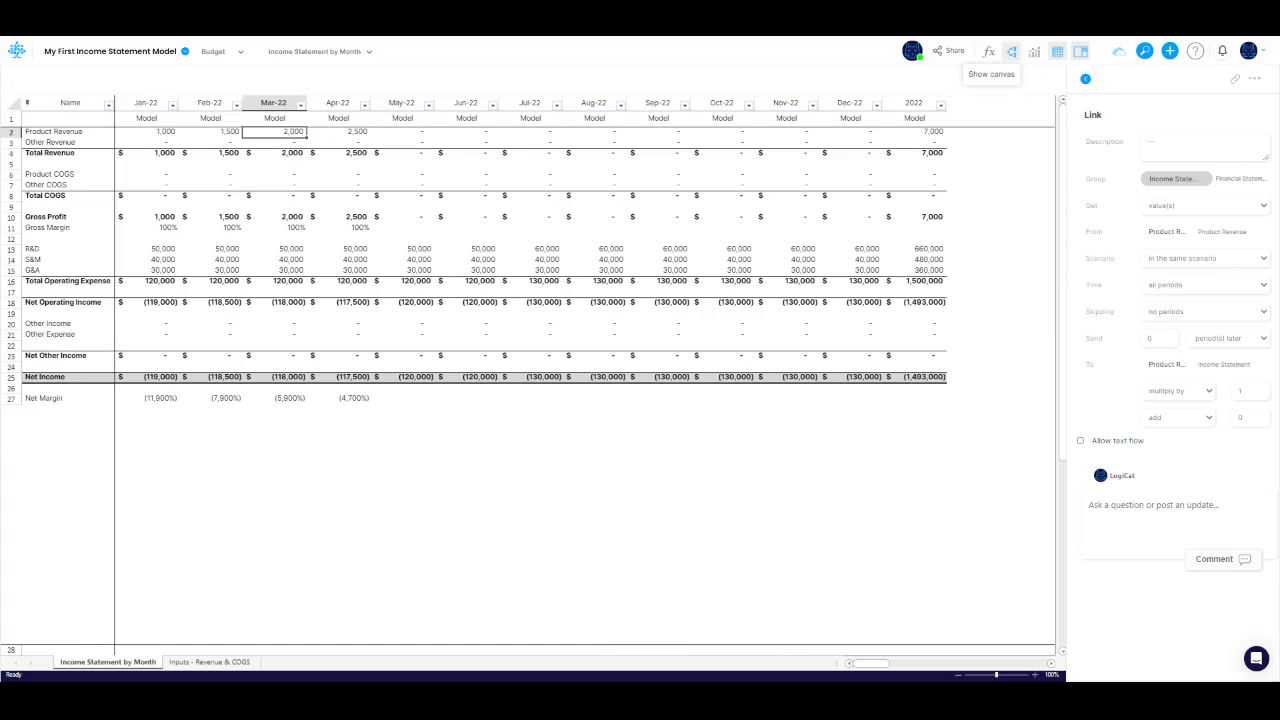
left_click(1012, 51)
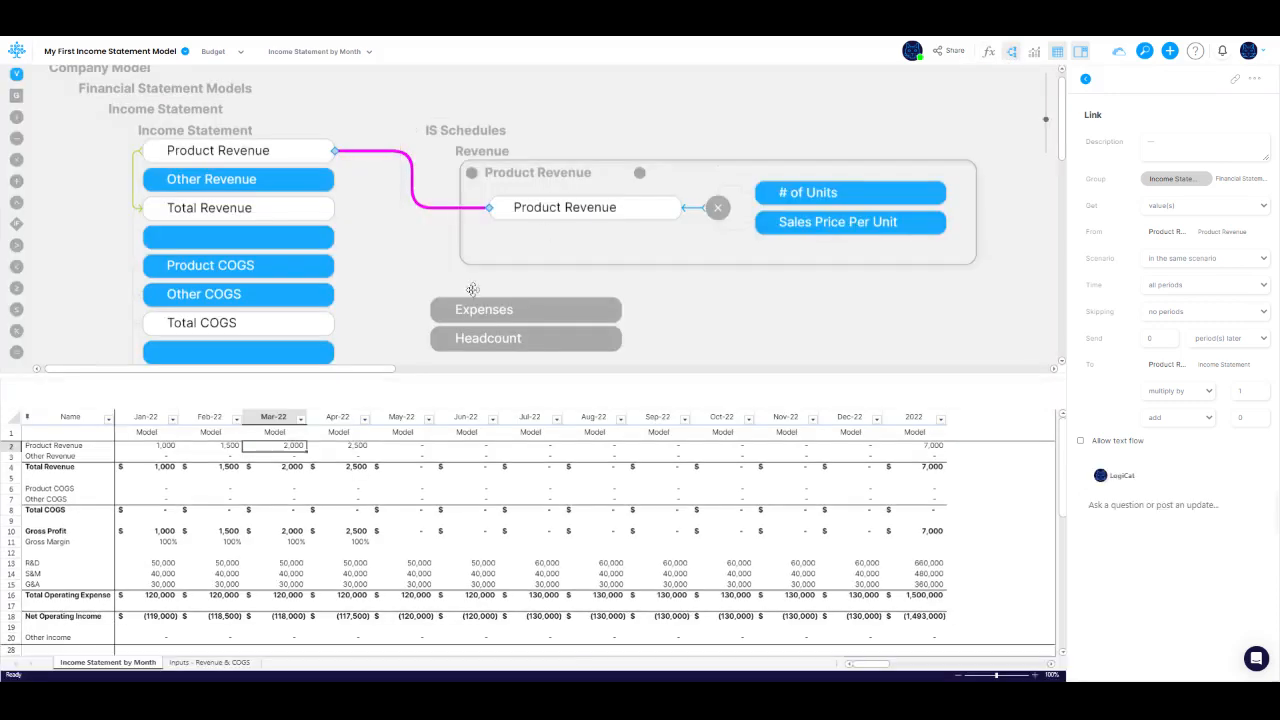
Trace the Income Statement's Apr-22 Product Revenue through its source links to # of Units, and follow the links back to the Income Statement line
left_click(355, 451)
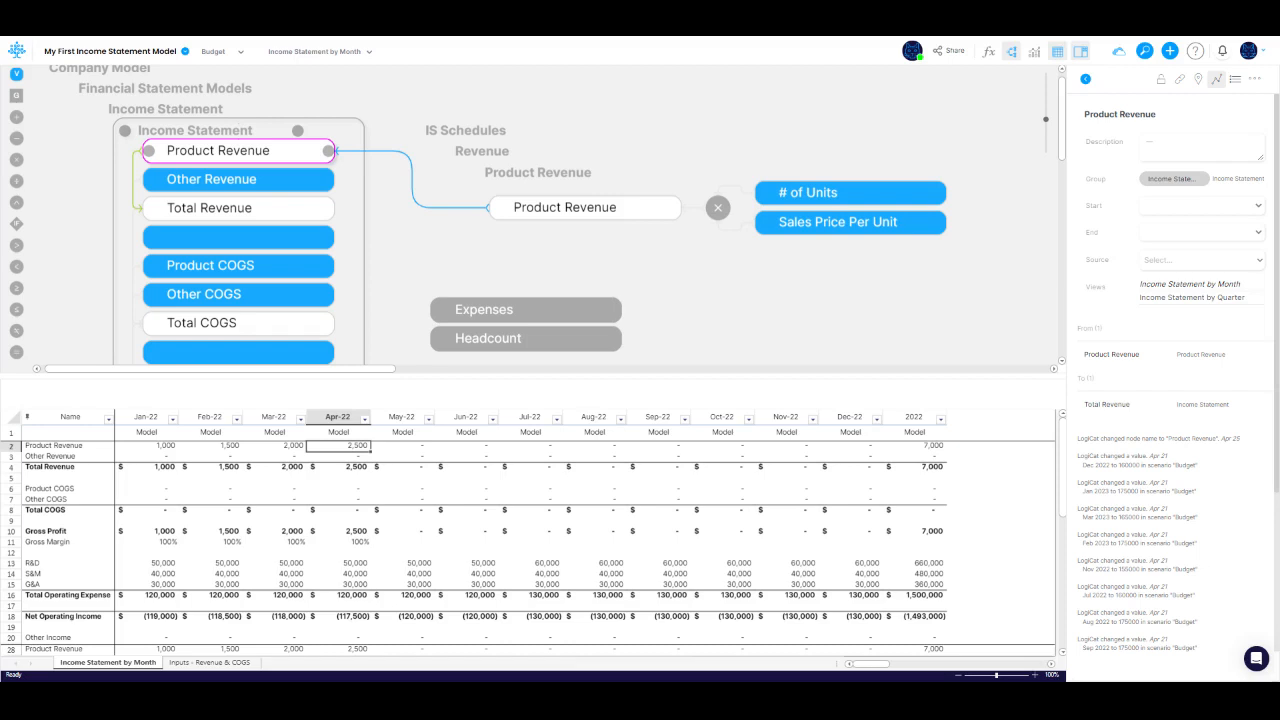
left_click(1122, 358)
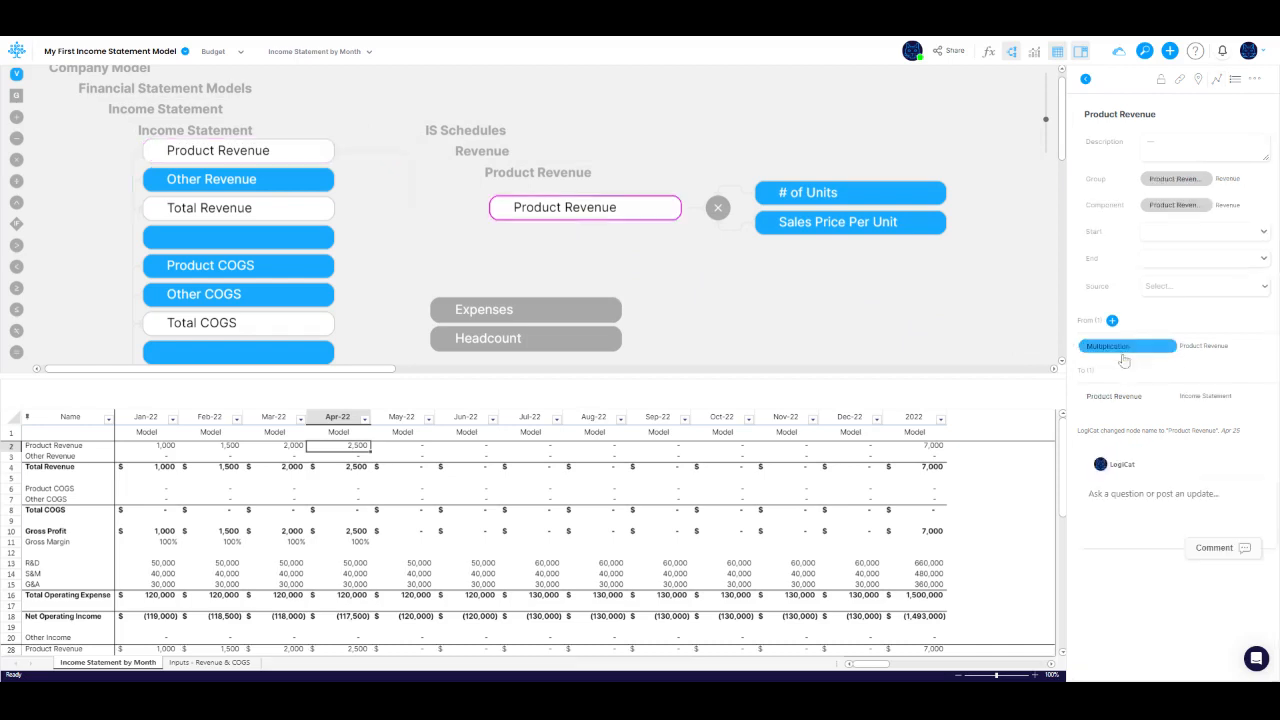
left_click(1126, 347)
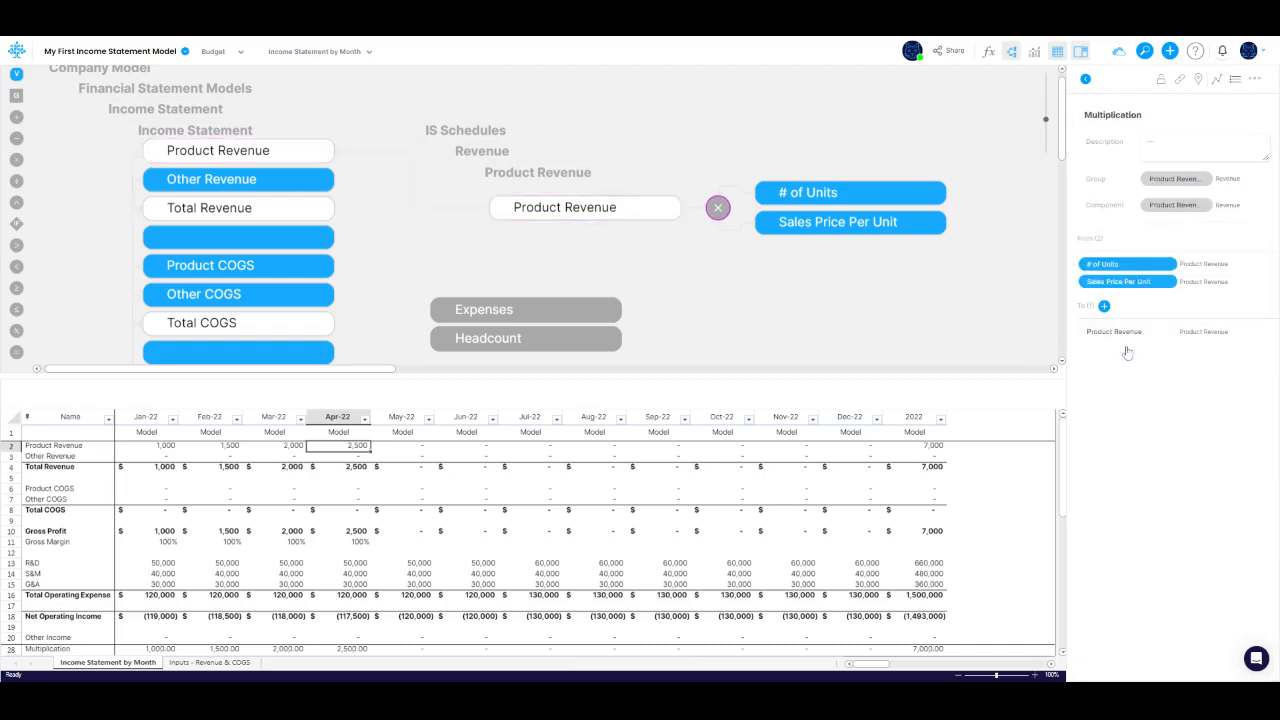
left_click(1124, 265)
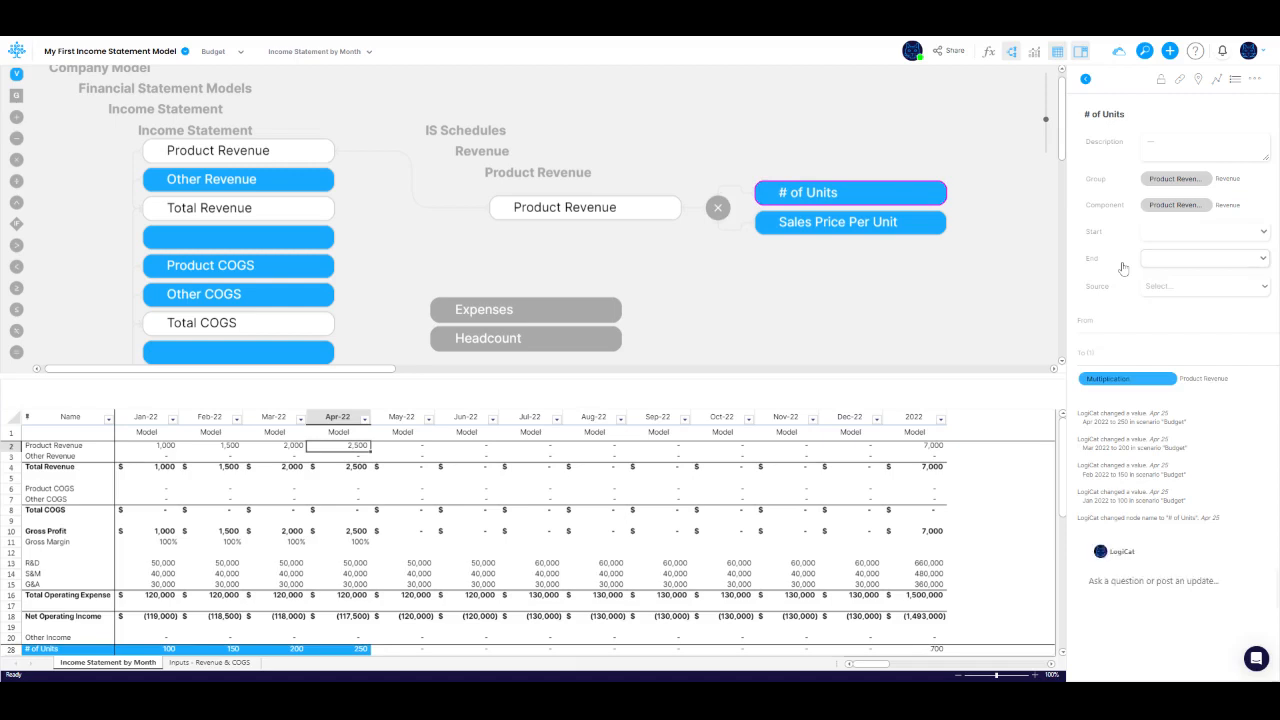
left_click(1107, 380)
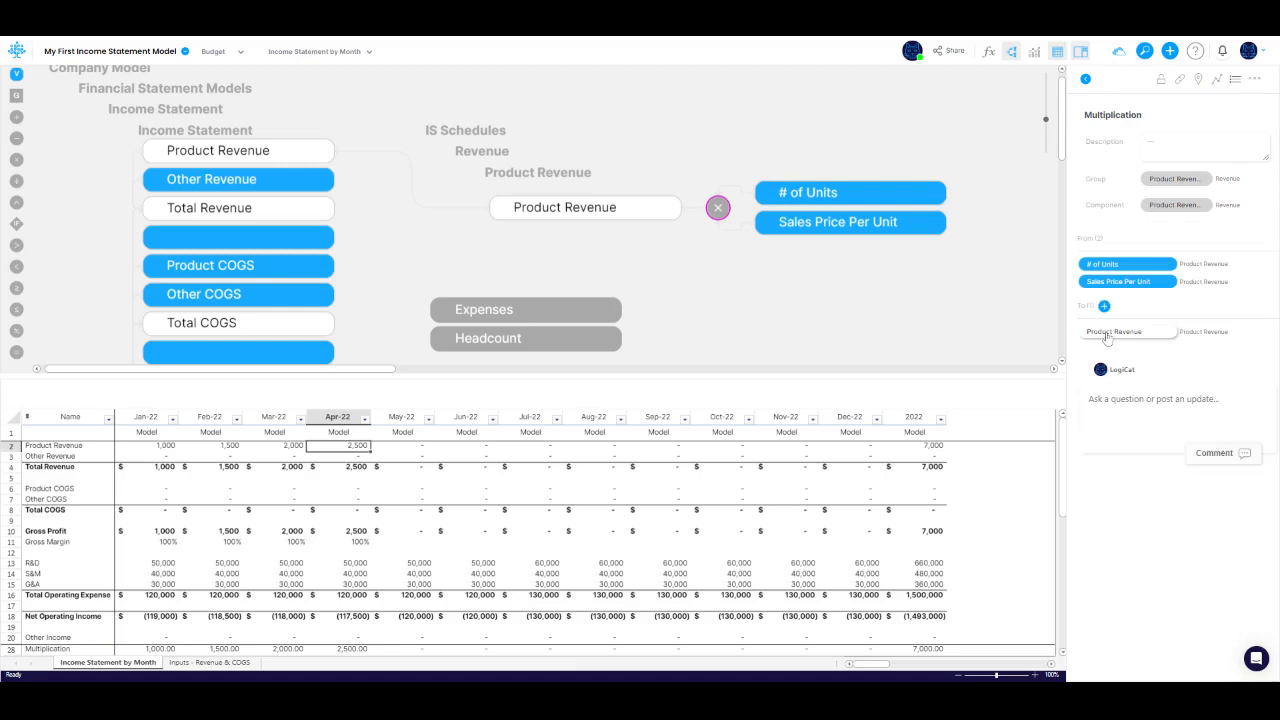
left_click(1105, 336)
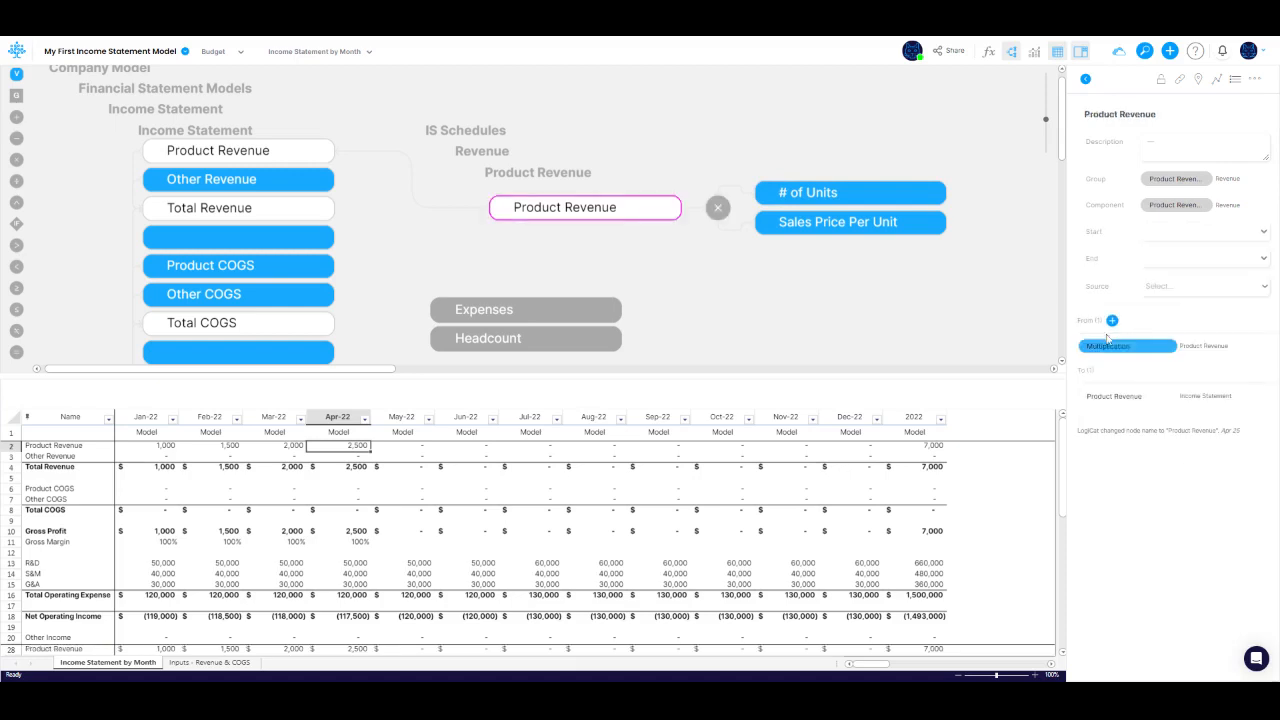
left_click(1104, 399)
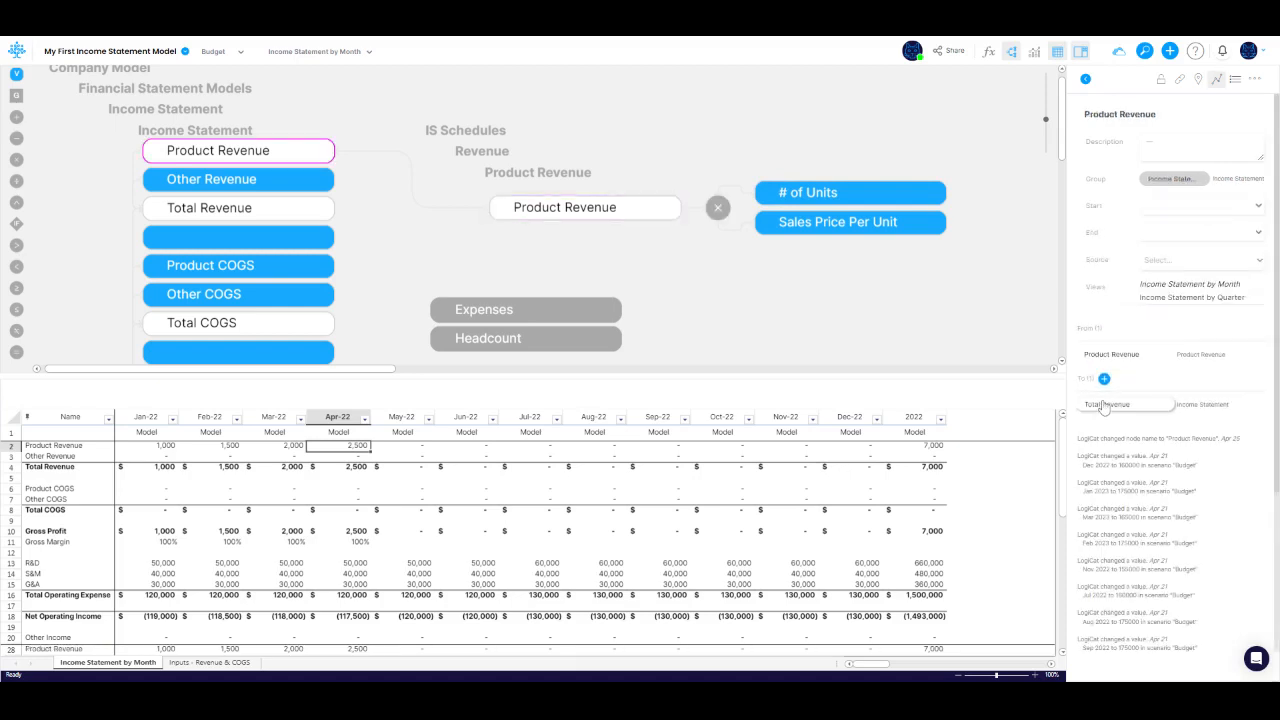